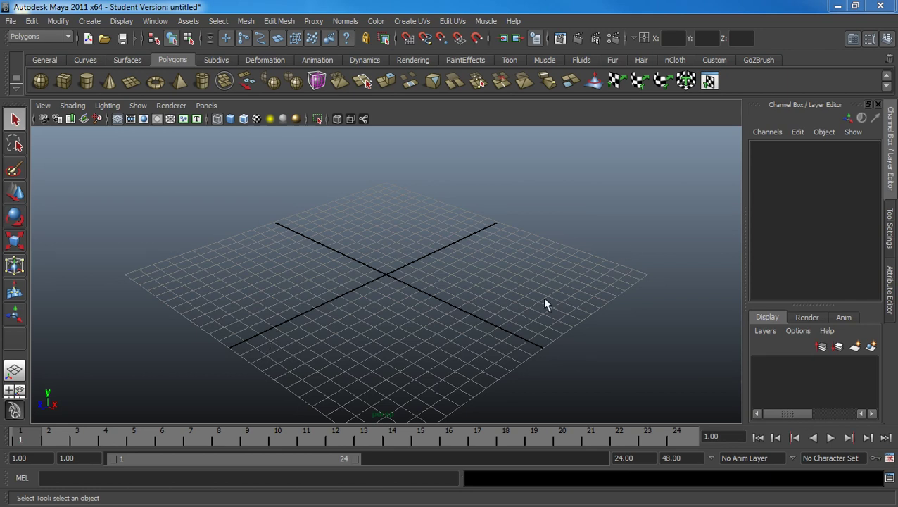
Step: Create a polygon cylinder at the centre of the grid
left_click_drag(464, 310, 426, 301, "alt")
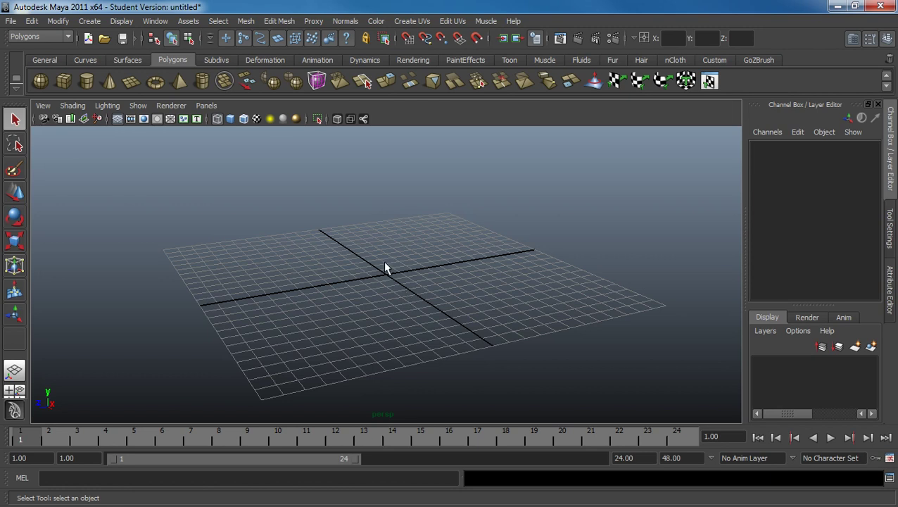
left_click(136, 60)
left_click(168, 61)
left_click(93, 83)
left_click_drag(366, 266, 500, 325, "alt")
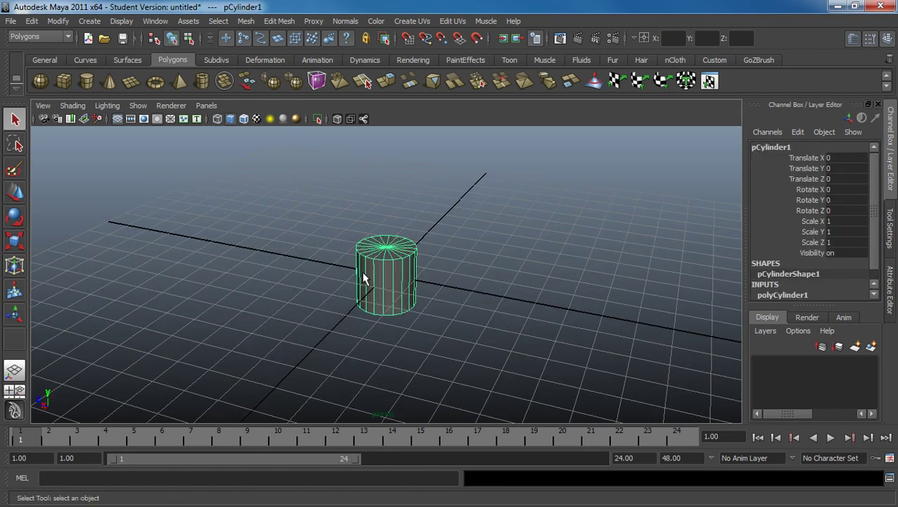
left_click_drag(359, 271, 301, 231, "alt")
right_click_drag(301, 231, 394, 269, "alt")
left_click_drag(394, 274, 411, 283, "alt")
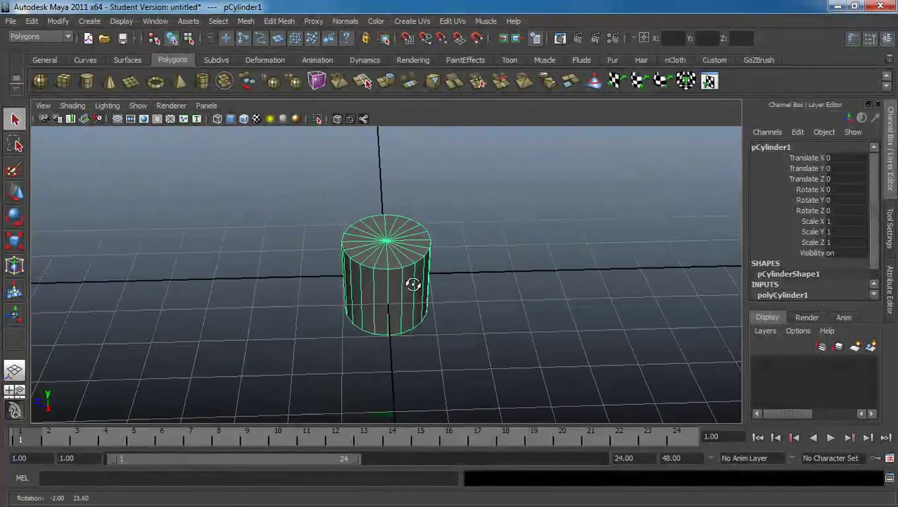
Step: Try axis subdivision values of 10 and 15 on the cylinder
scroll(877, 273, "down", 1)
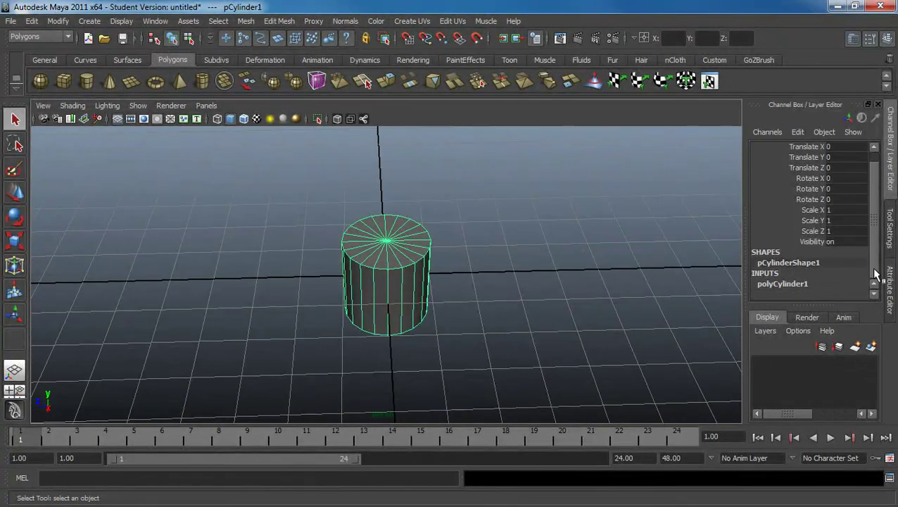
left_click(807, 282)
left_click_drag(725, 241, 862, 296, "alt")
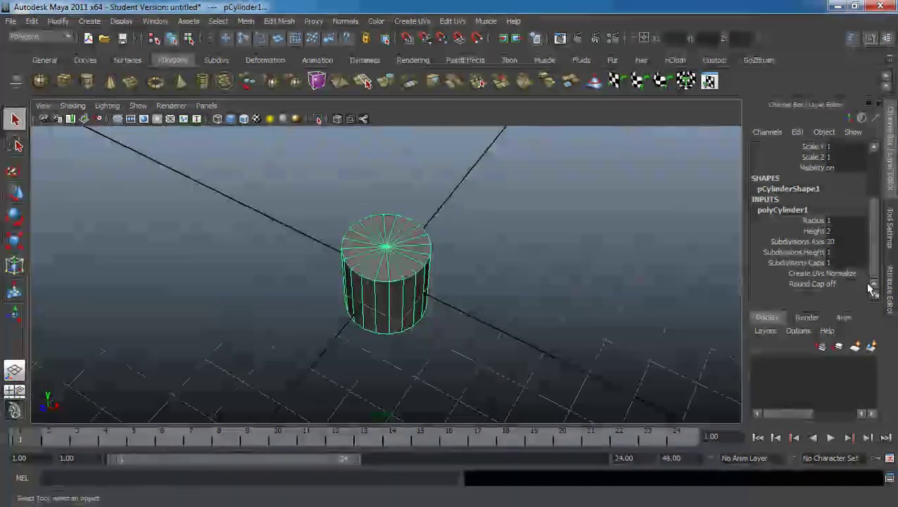
left_click(837, 240)
type("10")
key("Return")
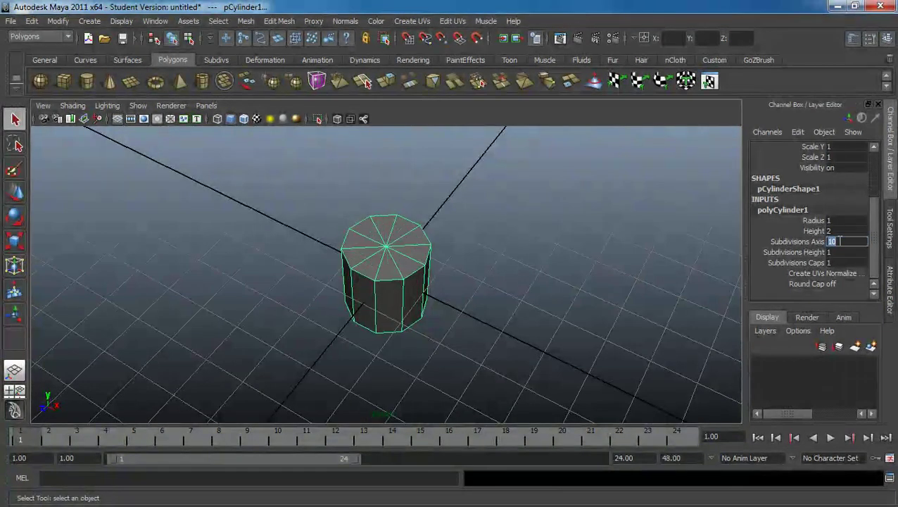
type("15")
key("Return")
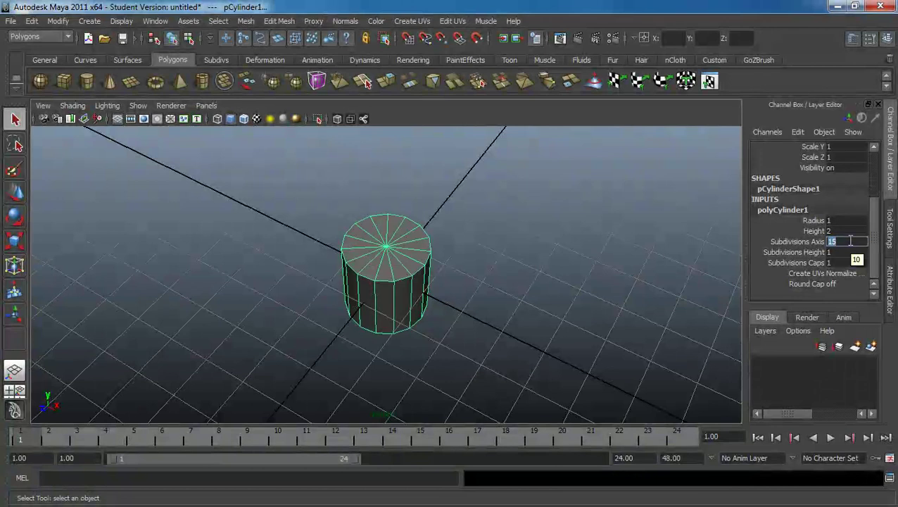
Step: Check the cylinder from the top view and set its axis subdivisions to 16
left_click_drag(546, 302, 260, 341, "alt")
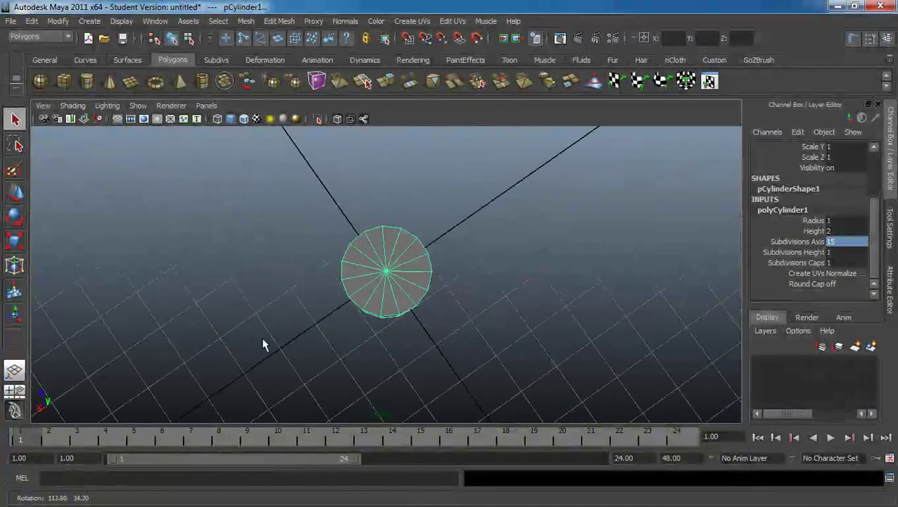
key("space")
left_click_drag(398, 314, 353, 308)
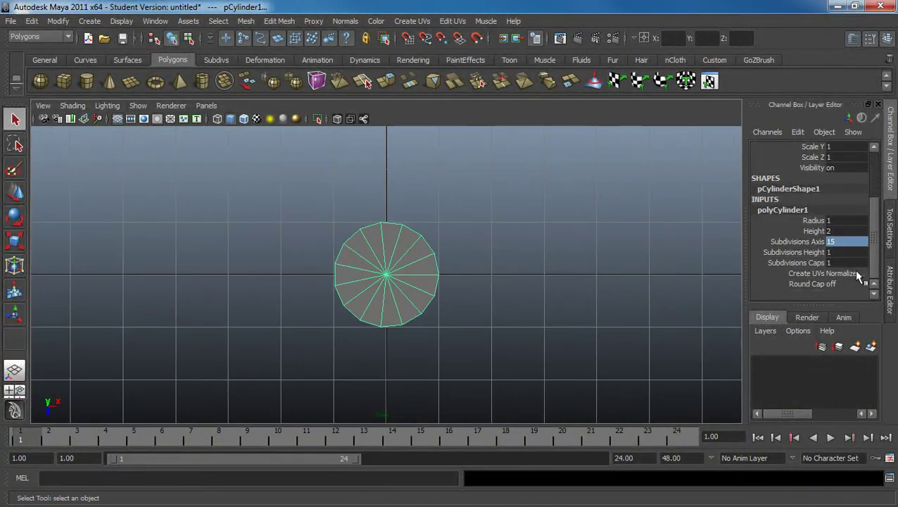
double_click(842, 243)
key("Return")
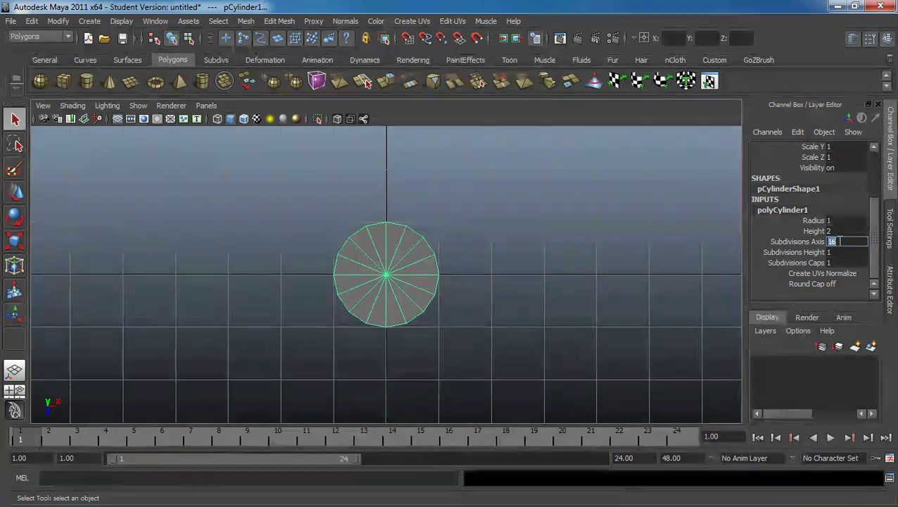
Step: Return to the perspective view and lay the cylinder on its side with an X rotation of 90 degrees
left_click(469, 299)
key("space")
left_click_drag(465, 268, 465, 260)
left_click(403, 247)
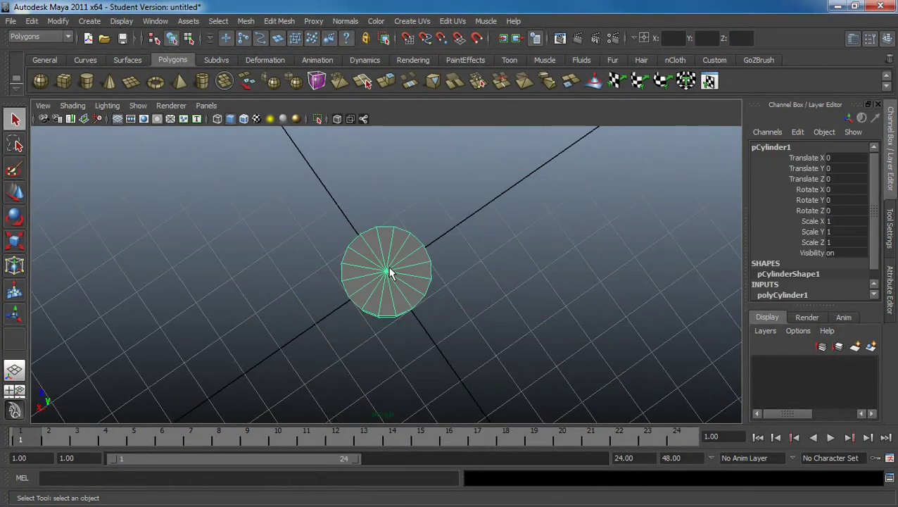
key("e")
left_click_drag(407, 232, 449, 252)
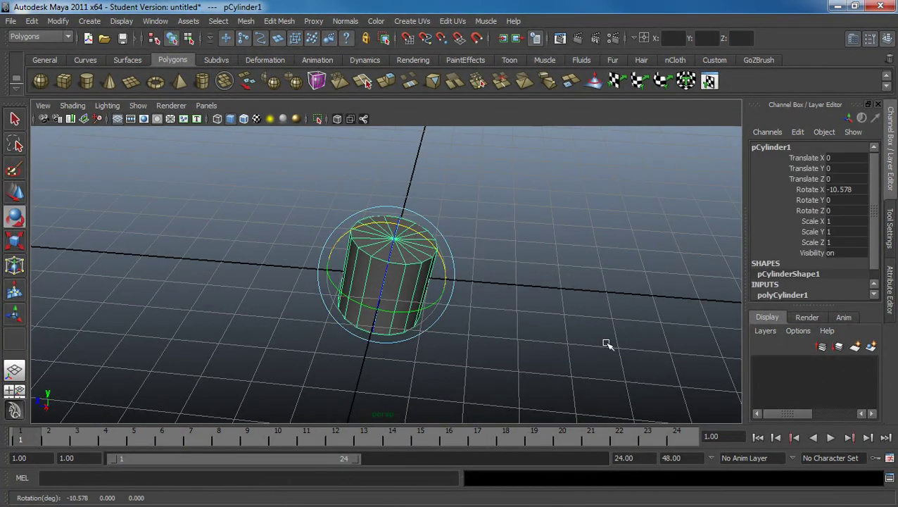
double_click(846, 190)
type("90")
key("Return")
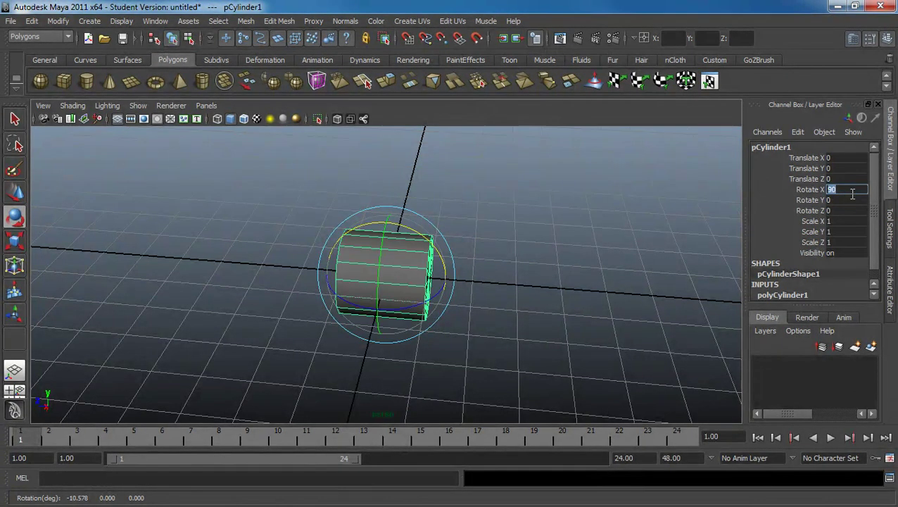
Step: Stretch the cylinder along its length to a Y scale of about 10.04, undoing any further resizing
left_click_drag(509, 313, 521, 326, "alt")
left_click_drag(430, 268, 352, 213, "alt")
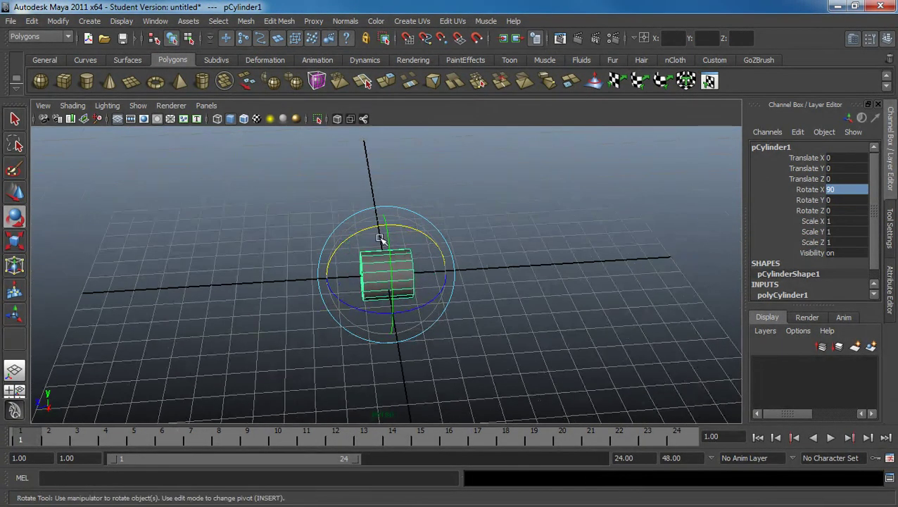
key("r")
left_click_drag(325, 279, 100, 274)
scroll(421, 267, "down", 5)
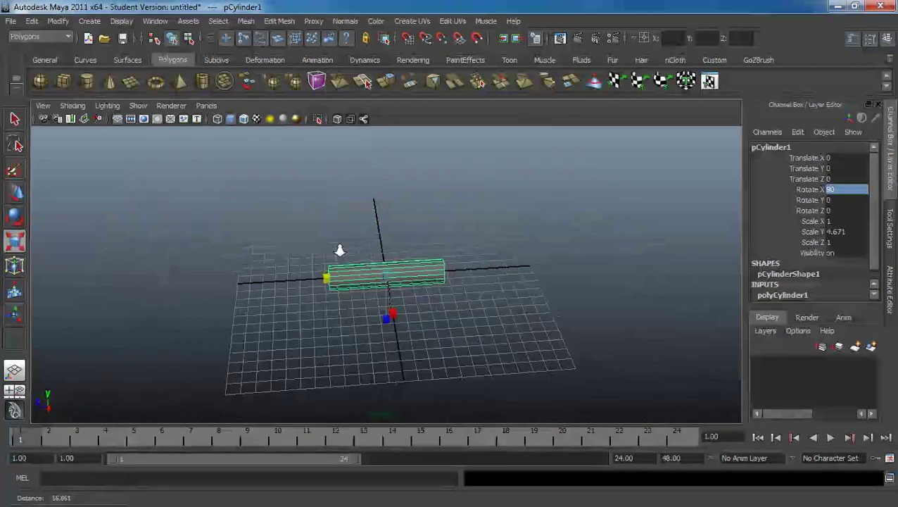
left_click_drag(327, 281, 240, 277)
left_click_drag(402, 249, 402, 214, "alt")
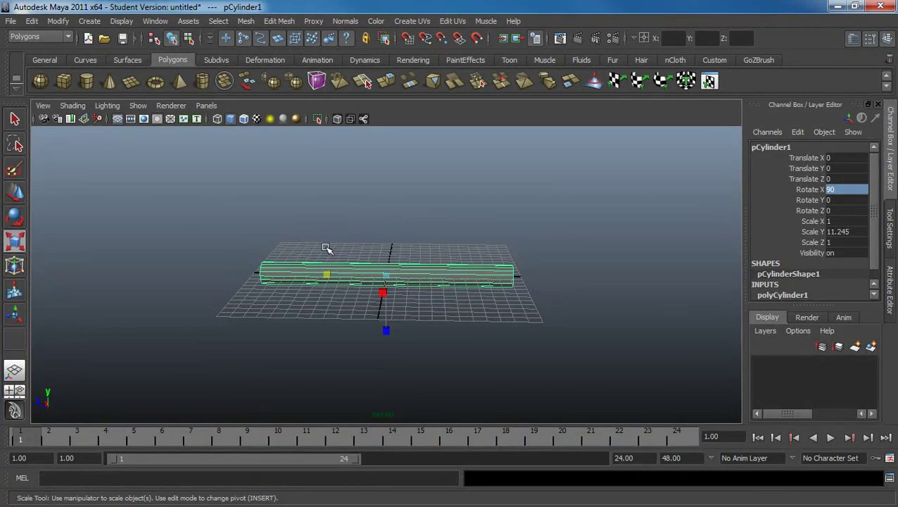
left_click_drag(332, 276, 335, 276)
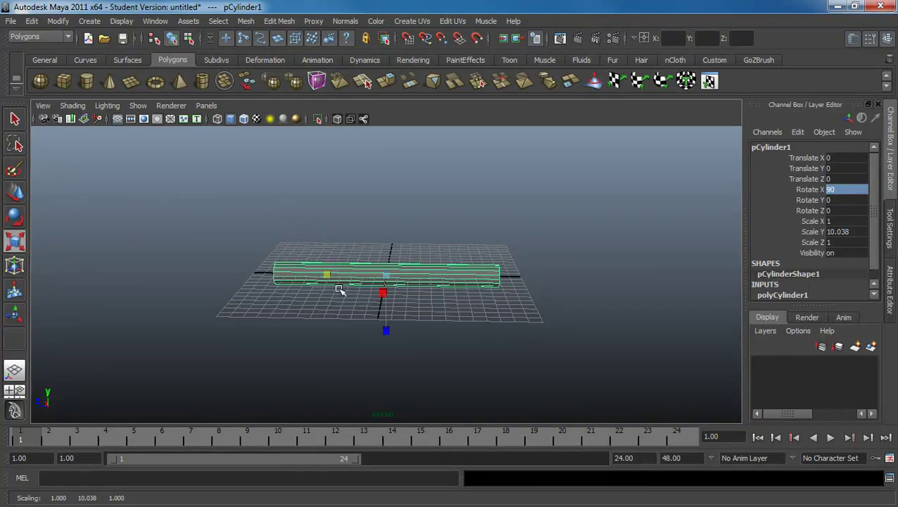
left_click_drag(393, 325, 341, 299, "alt")
key("ctrl+z")
key("ctrl+z")
key("ctrl+z")
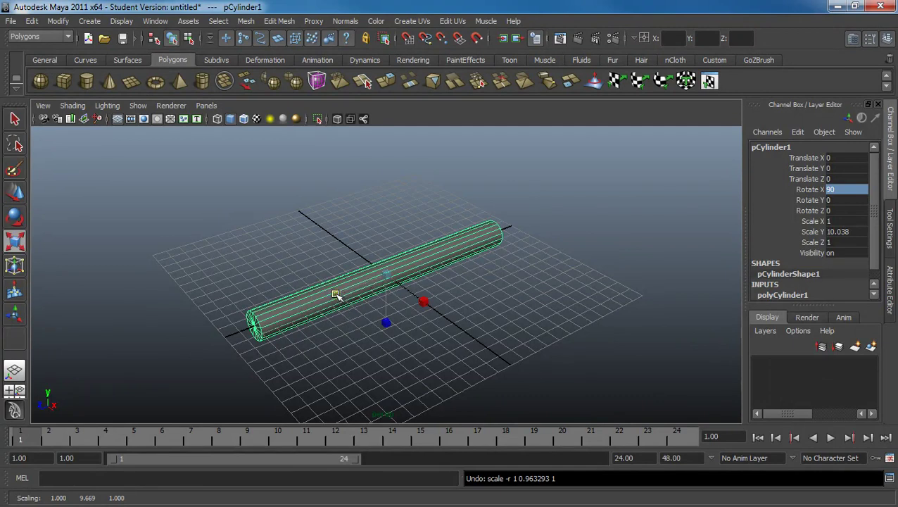
Step: Thin the cylinder to an X and Z scale of about 0.775 and shorten it to a Y scale of about 9.48
mouse_move(335, 294)
left_mouse_down("ctrl")
mouse_move(287, 313)
mouse_move(351, 296)
left_mouse_up("ctrl")
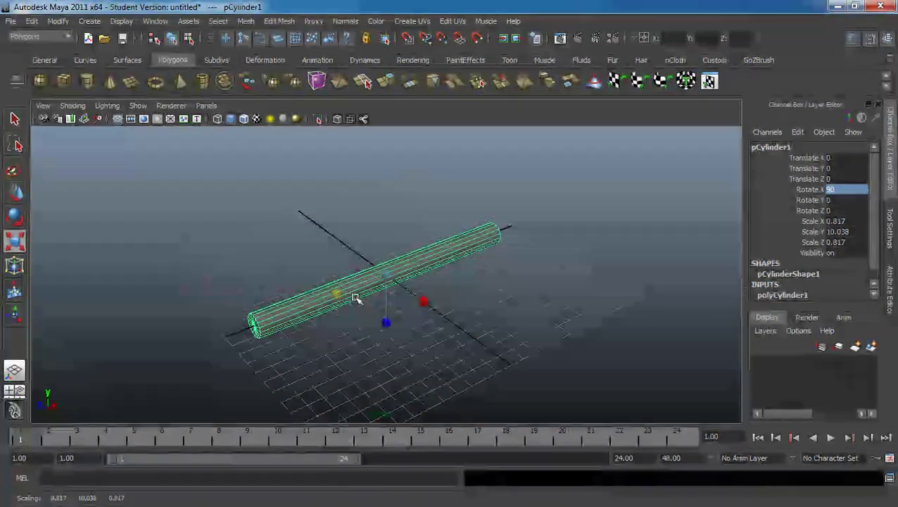
left_click_drag(426, 302, 391, 321, "ctrl")
key("ctrl+z")
left_click_drag(336, 296, 242, 307, "ctrl")
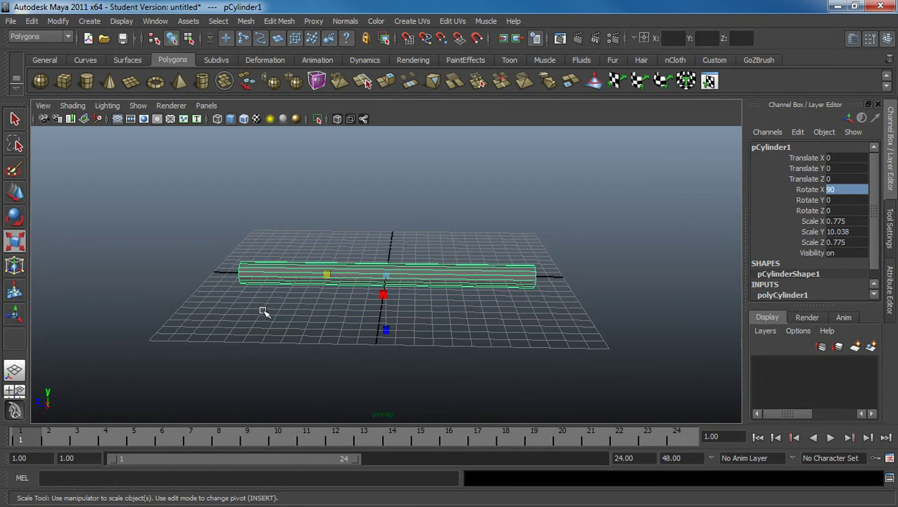
left_click_drag(381, 296, 329, 277, "alt")
left_click_drag(402, 278, 390, 275, "alt")
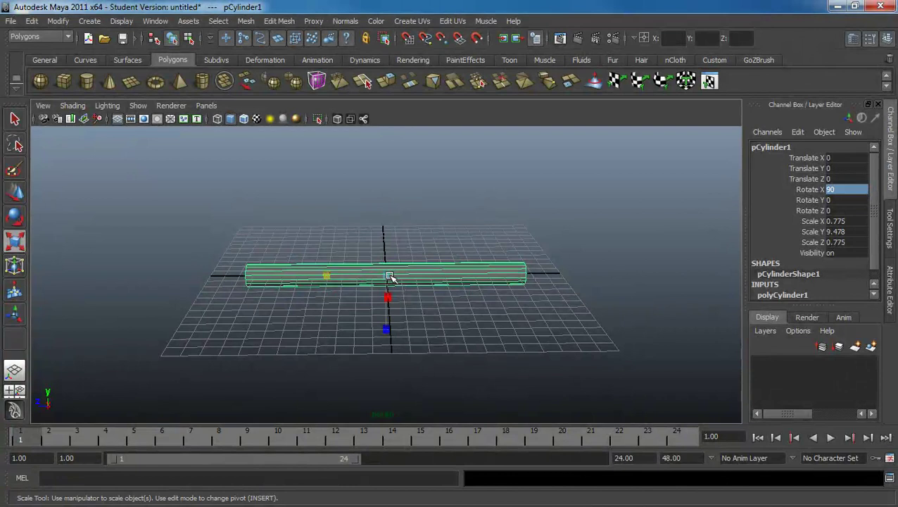
Step: Switch to component editing and select all the cap faces at one end of the cylinder
left_click_drag(283, 238, 233, 308)
left_click_drag(229, 304, 250, 295, "alt")
right_click_drag(250, 295, 282, 294, "alt")
left_click_drag(210, 289, 278, 296)
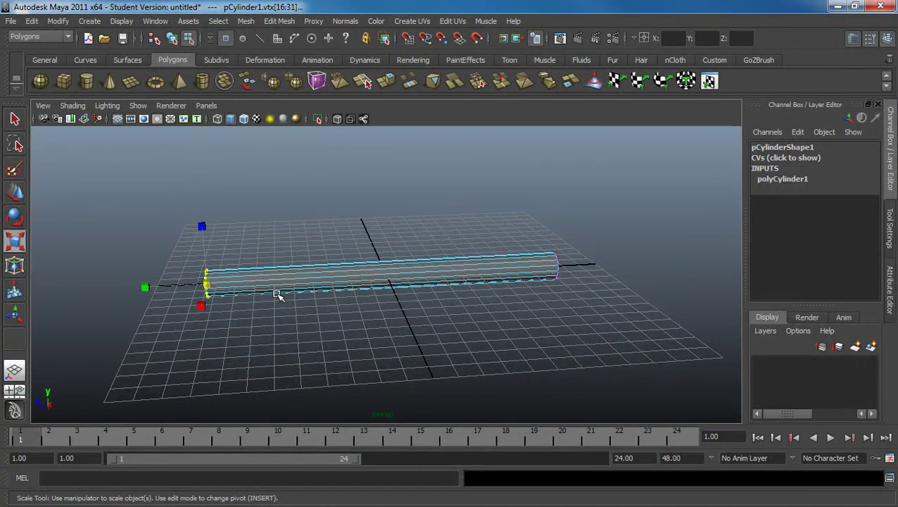
key("F11")
left_click_drag(186, 258, 256, 312)
right_click_drag(256, 312, 282, 312, "alt")
middle_click_drag(204, 310, 394, 323, "alt")
left_click_drag(261, 307, 352, 296, "alt")
middle_click_drag(357, 308, 353, 258, "alt")
right_click_drag(353, 259, 459, 321, "alt")
left_click_drag(458, 320, 451, 267, "alt")
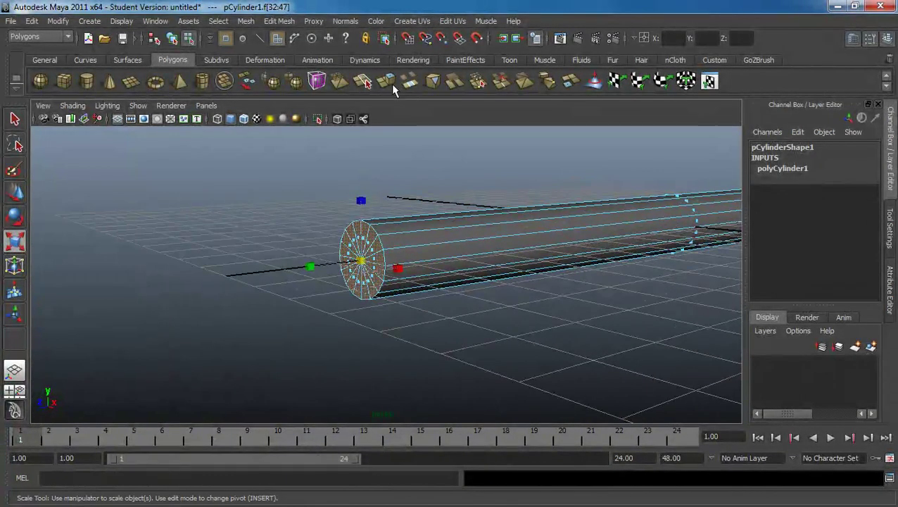
Step: Try extruding and shifting the selected cap faces, and undo the change
left_click(384, 83)
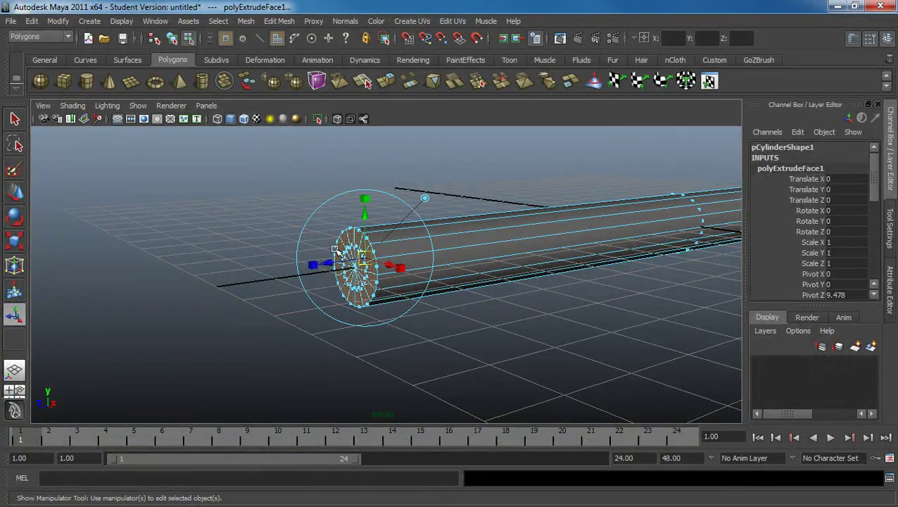
left_click_drag(328, 262, 352, 268)
left_click(361, 200)
key("ctrl+z")
Step: Turn on Keep Faces Together, test scaling the extruded cap, undo it and extrude the cap faces anew
left_click(274, 21)
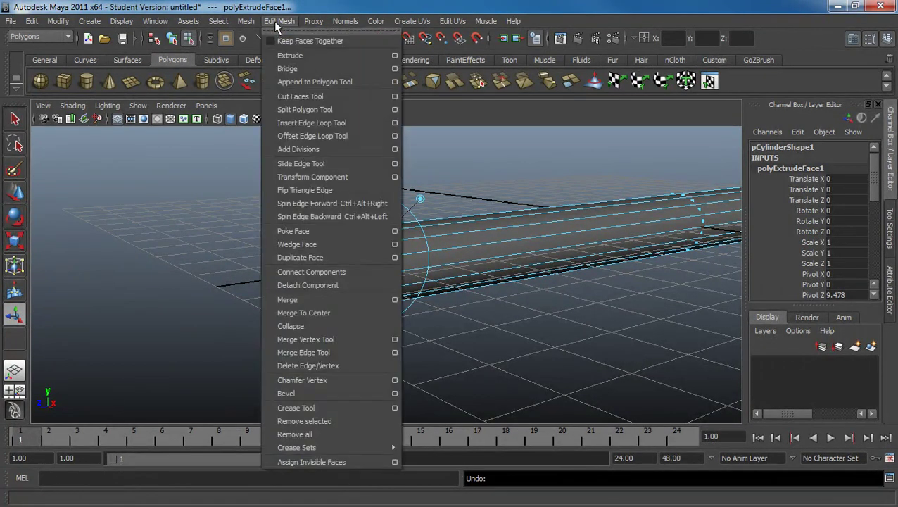
left_click(275, 41)
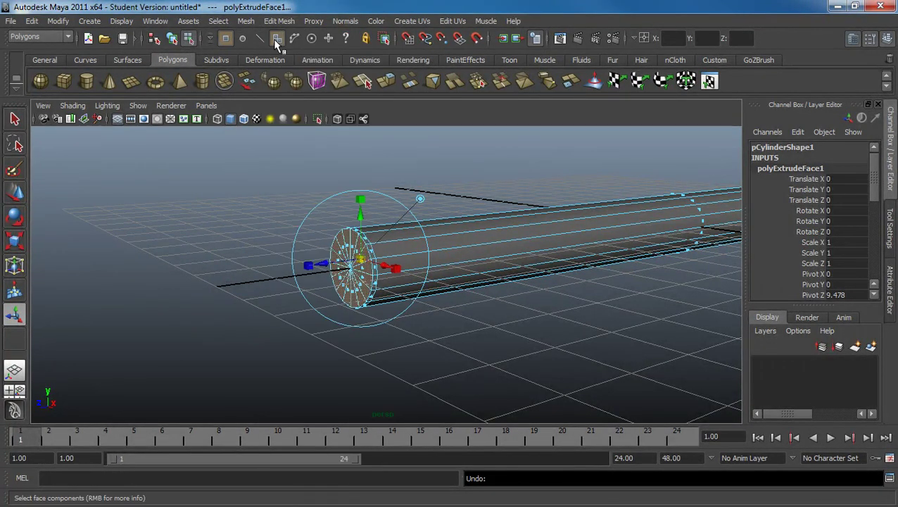
left_click(386, 82)
key("ctrl+z")
left_click(361, 200)
left_click_drag(364, 261, 360, 263)
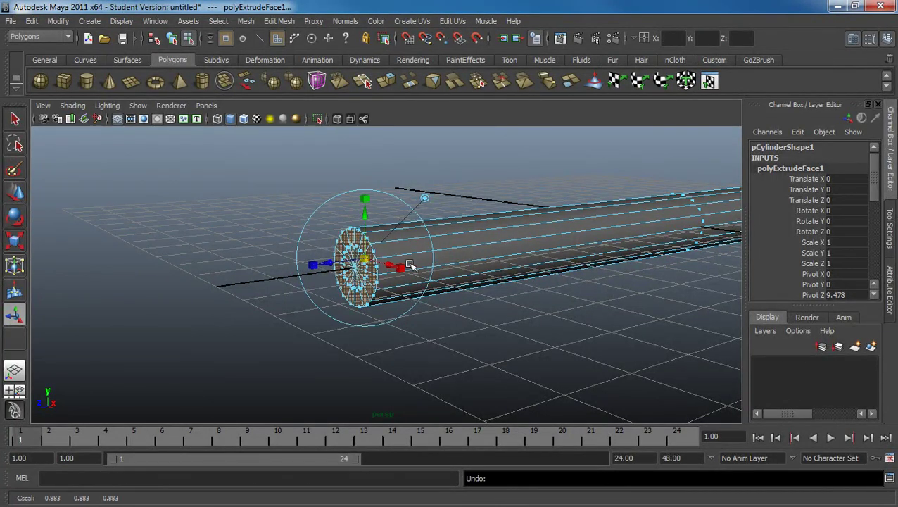
key("ctrl+z")
left_click(383, 80)
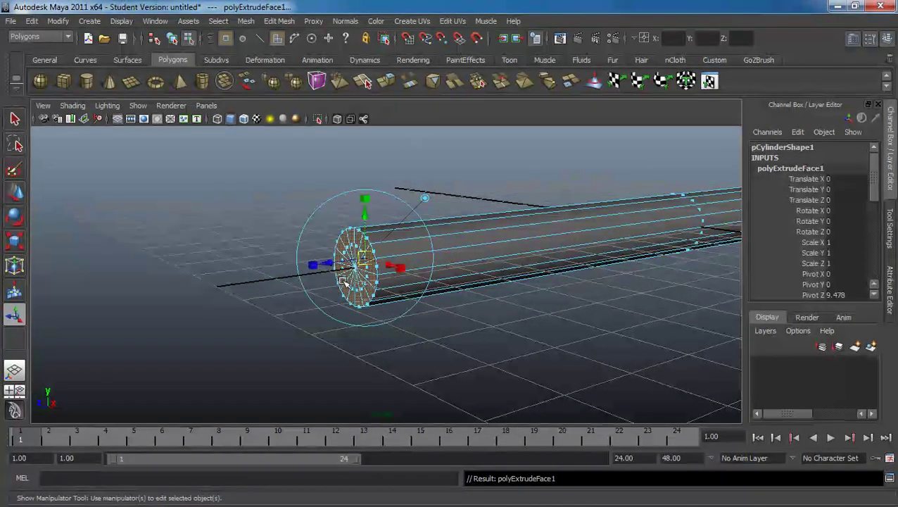
Step: Move the extruded cap slightly outward and scale it down a little to bevel the end of the cylinder
mouse_move(338, 266)
left_mouse_down()
mouse_move(360, 263)
mouse_move(331, 262)
left_mouse_up()
left_click_drag(394, 273, 352, 275, "alt")
right_click_drag(352, 275, 391, 280, "alt")
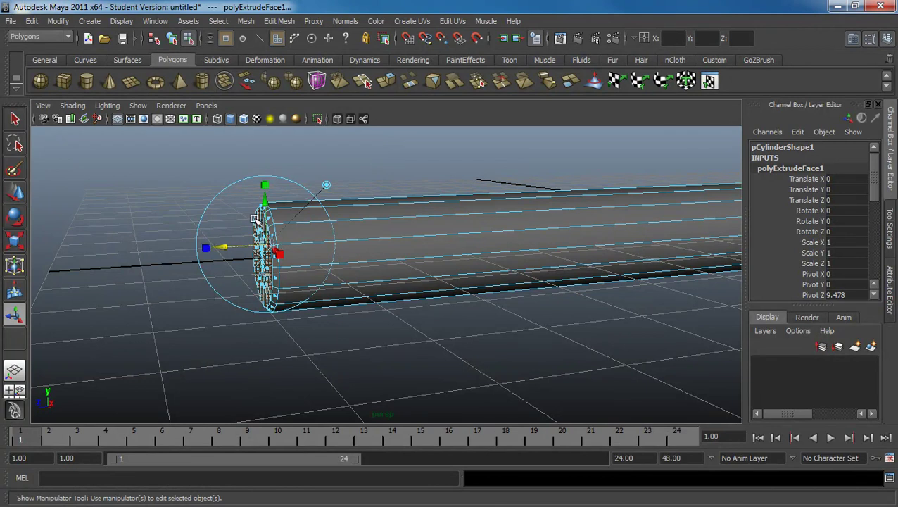
left_click_drag(264, 250, 270, 243)
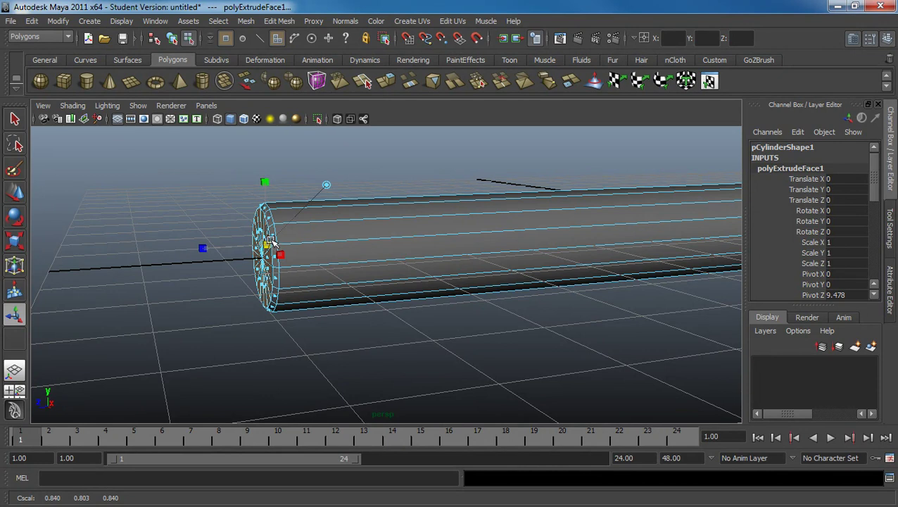
Step: Extrude the cap faces again and scale them uniformly inward to about 0.733 to form a rim
key("g")
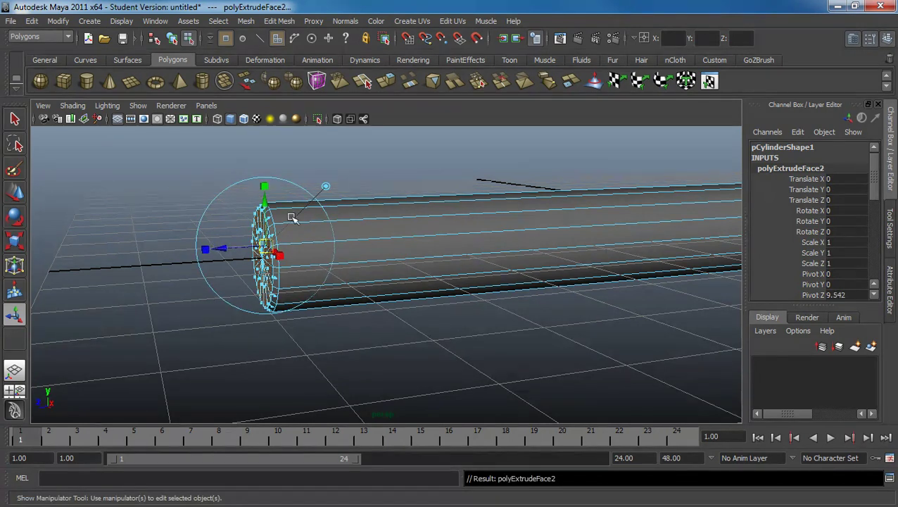
left_click_drag(281, 231, 320, 212, "alt")
left_click(321, 188)
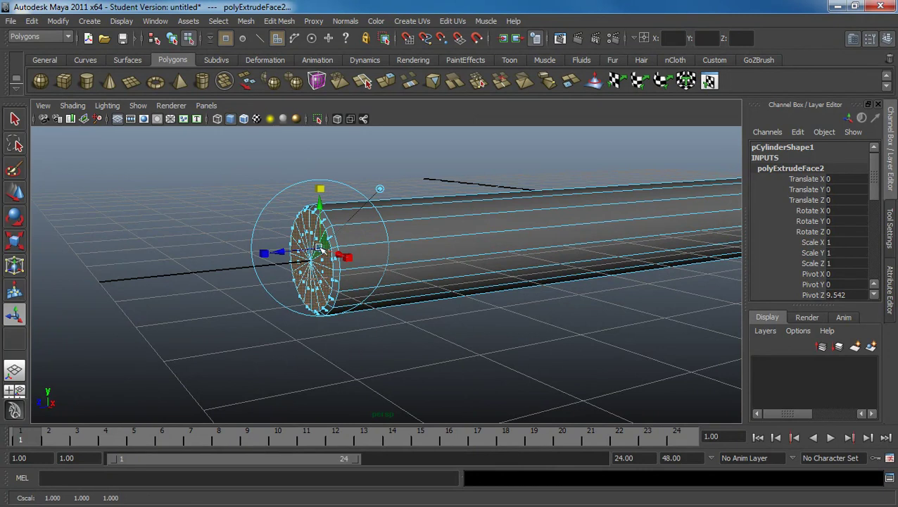
left_click(380, 188)
left_click_drag(311, 261, 301, 269)
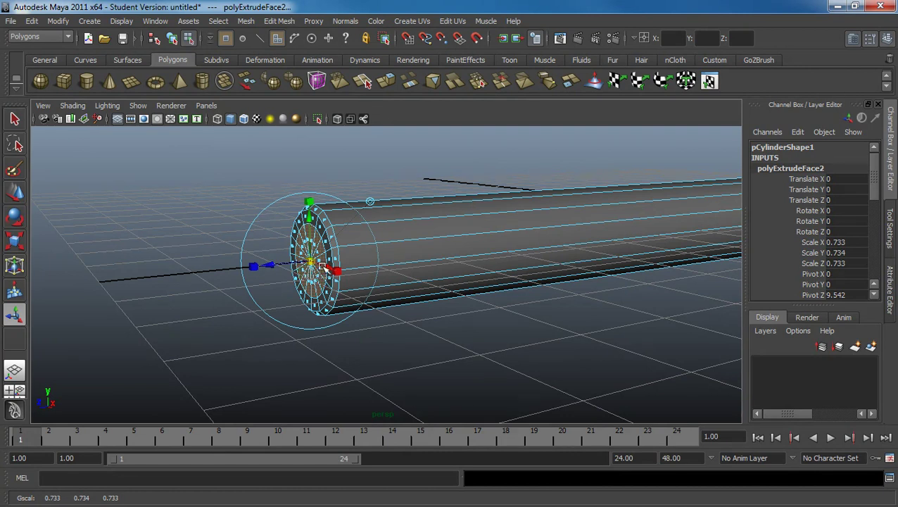
Step: Extrude the inner cap faces again and push them slightly inward to about Z 9.534
key("g")
left_click_drag(291, 276, 313, 290, "alt")
right_click_drag(313, 290, 334, 309, "alt")
left_click_drag(284, 257, 289, 254)
left_click(324, 254)
left_click_drag(327, 256, 373, 263)
left_click(340, 222)
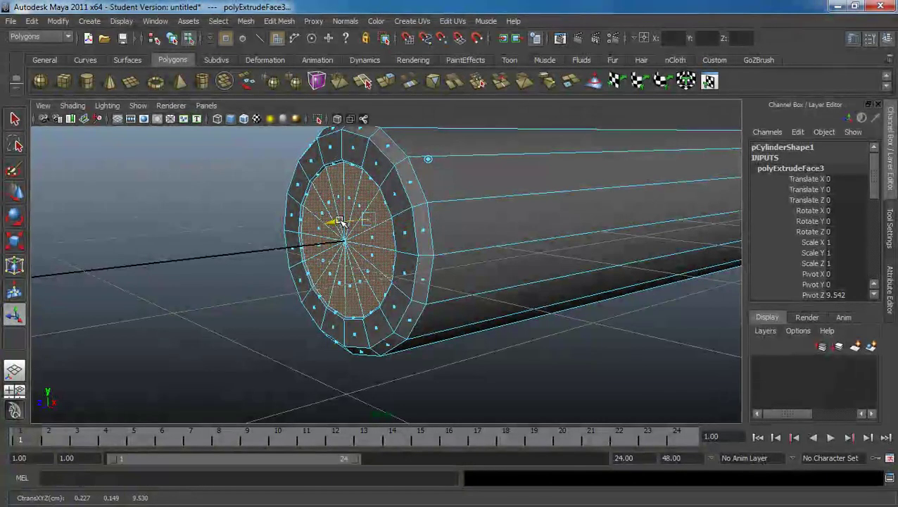
left_click_drag(340, 223, 342, 221)
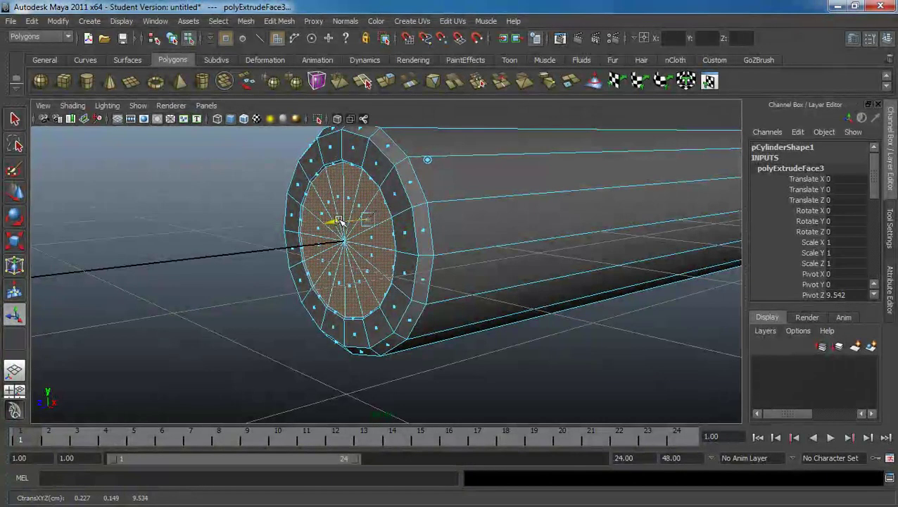
Step: Extrude the recessed cap faces twice more, shifting the first extrusion inward to about Z 9.511
key("ctrl+e")
left_click(368, 159)
left_click_drag(336, 223, 374, 220)
left_click(369, 160)
key("ctrl+e")
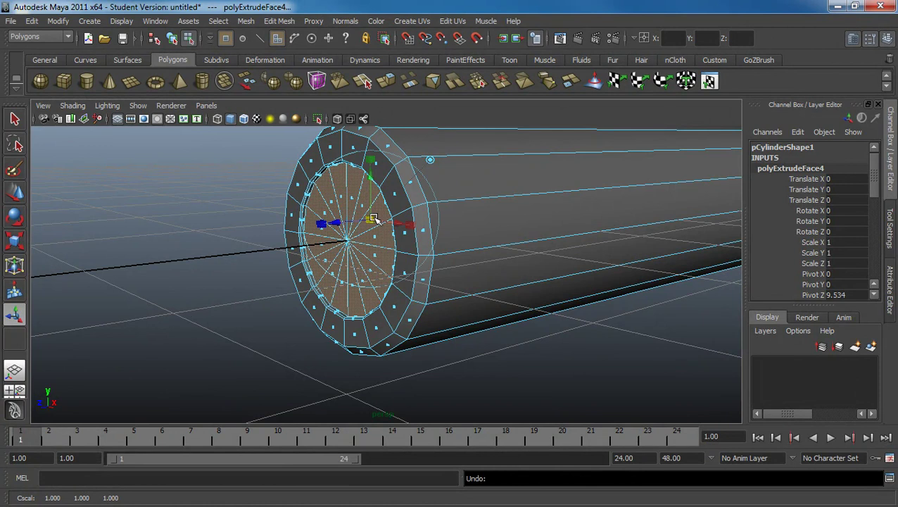
left_click(375, 221)
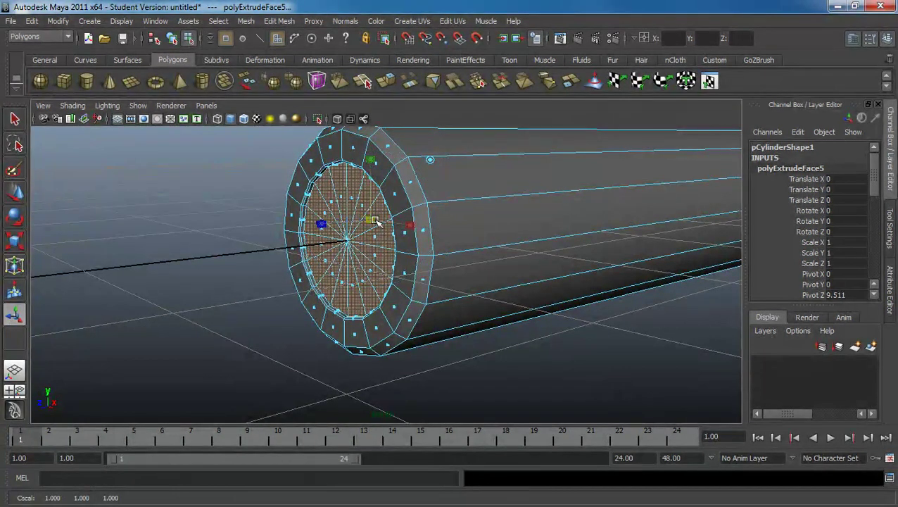
Step: Extrude the cap faces once more and pull them well outward along the tube's axis to form a narrower stub
key("ctrl+e")
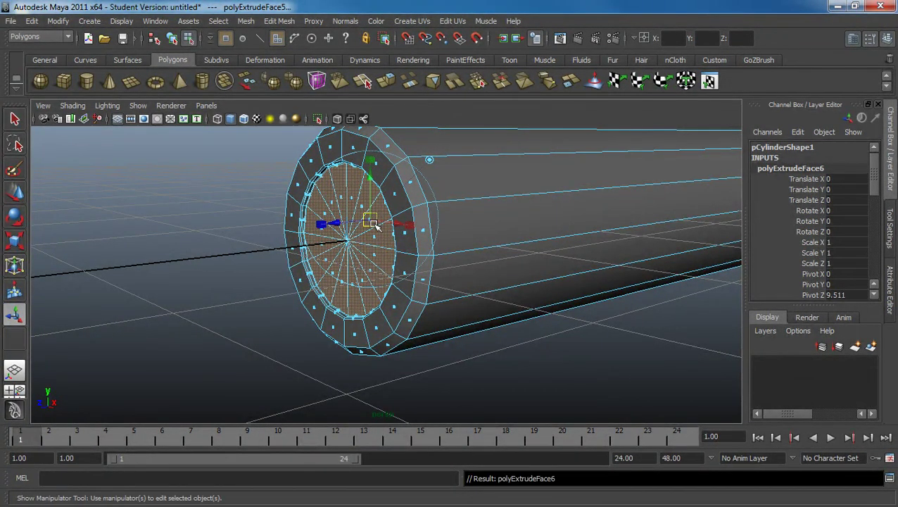
left_click_drag(347, 223, 287, 257)
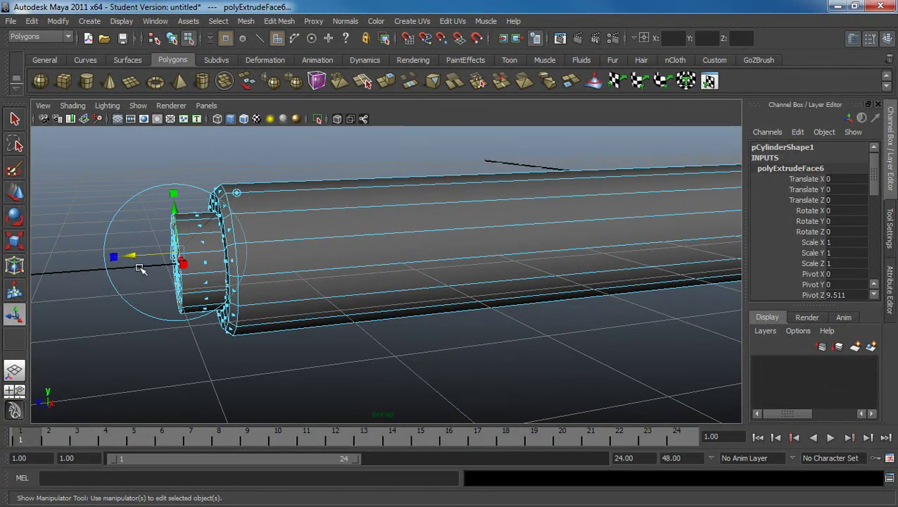
left_click_drag(147, 254, 111, 259)
right_click_drag(380, 287, 211, 239, "alt")
left_click_drag(211, 238, 235, 252, "alt")
right_click_drag(236, 252, 264, 259, "alt")
Step: Select the stub's end faces and move them along the axis to about Z 10.324
left_click(221, 269)
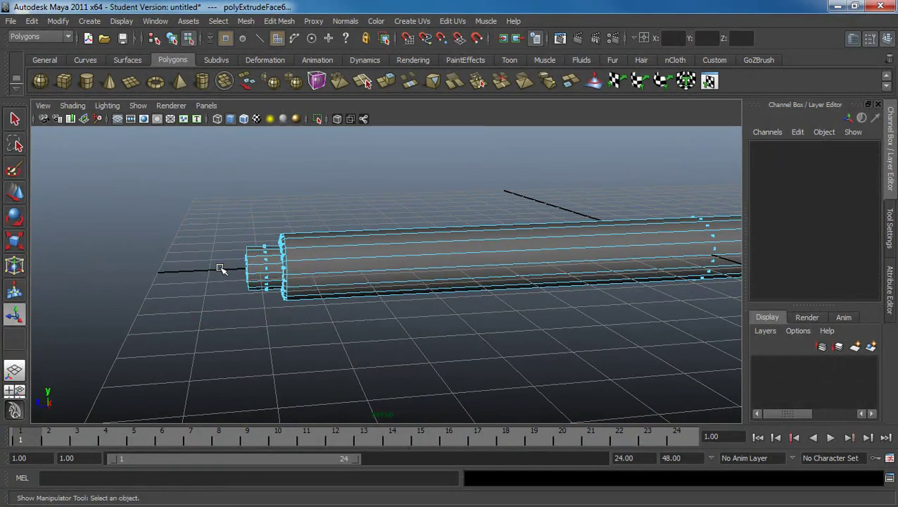
left_click_drag(210, 227, 252, 309)
left_click_drag(264, 289, 338, 269, "alt")
key("w")
left_click_drag(273, 266, 249, 267)
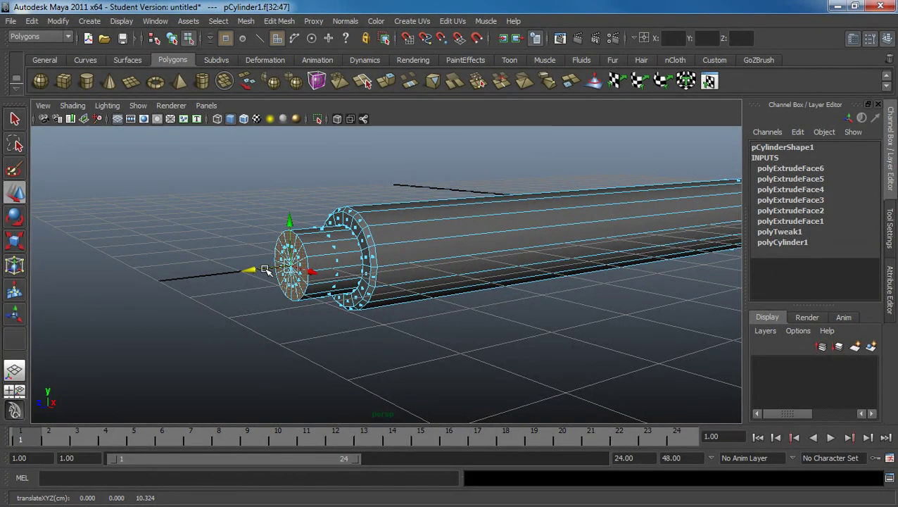
Step: Extrude the stub's end faces, offset them outward to about Z 10.483 and scale them down uniformly to about 0.8
left_click(385, 81)
mouse_move(317, 248)
left_mouse_down("alt")
mouse_move(301, 246)
mouse_move(322, 245)
left_mouse_up("alt")
key("space")
middle_click_drag(109, 252, 344, 264, "alt")
scroll(344, 264, "up", 6)
left_click_drag(311, 305, 337, 307)
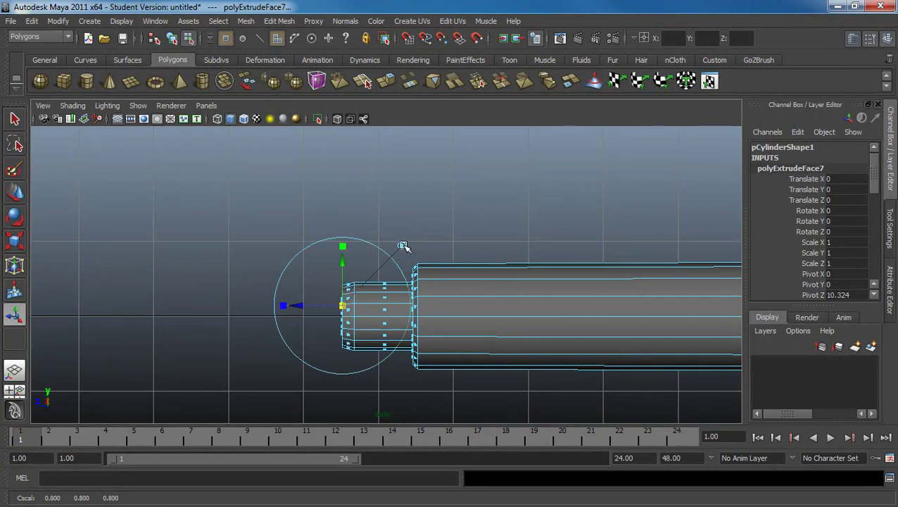
Step: Extrude the end faces twice more, offsetting them outward and scaling them down to round off the stub's tip
left_click(385, 83)
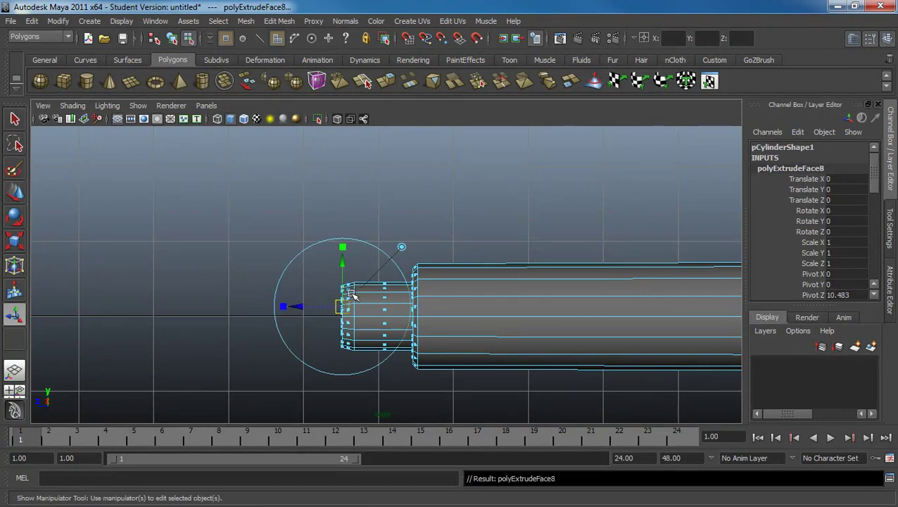
left_click_drag(322, 309, 350, 299)
key("g")
left_click(393, 257)
left_click(329, 257)
Step: Move the centre vertex of the stub's tip outward to about Z 10.683 and return to object selection
key("F8")
middle_click_drag(283, 290, 356, 307, "alt")
right_click_drag(344, 318, 378, 345, "alt")
key("F8")
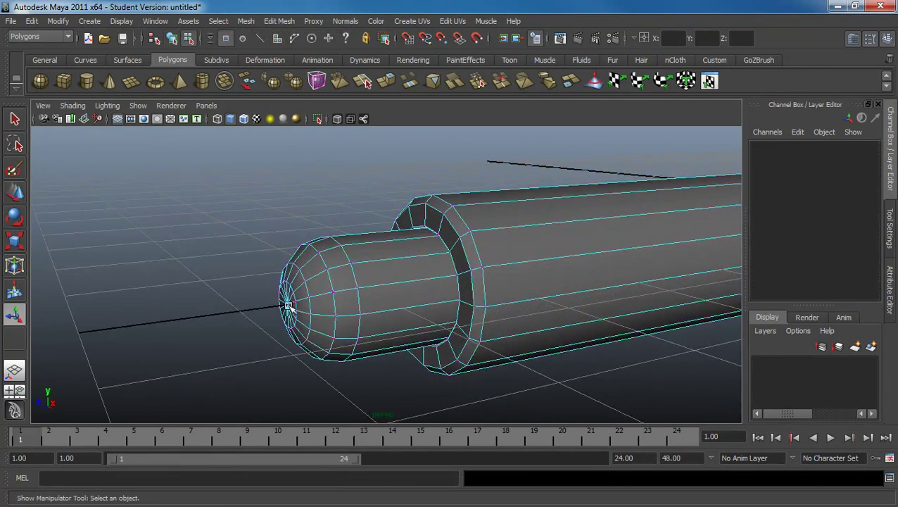
left_click(294, 307)
key("w")
left_click_drag(276, 309, 268, 311)
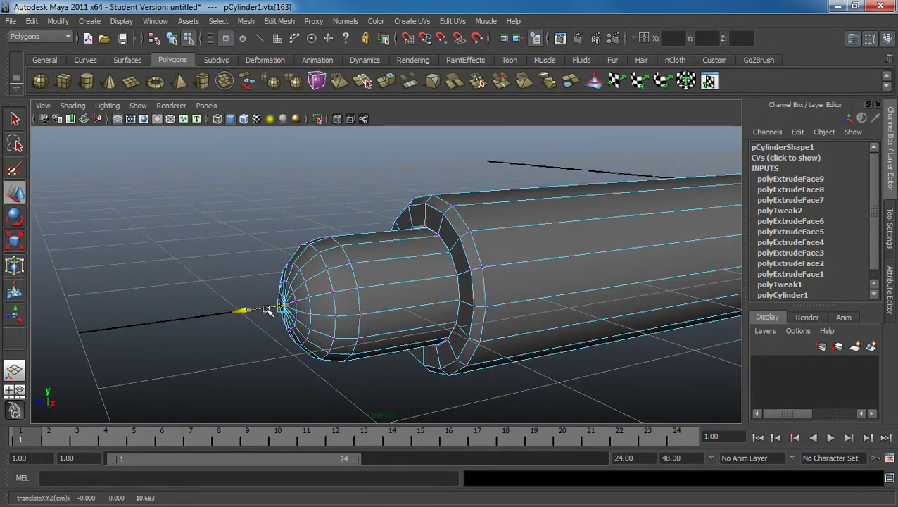
left_click_drag(361, 323, 333, 331, "alt")
right_click_drag(333, 331, 204, 277, "alt")
left_click_drag(204, 277, 223, 274, "alt")
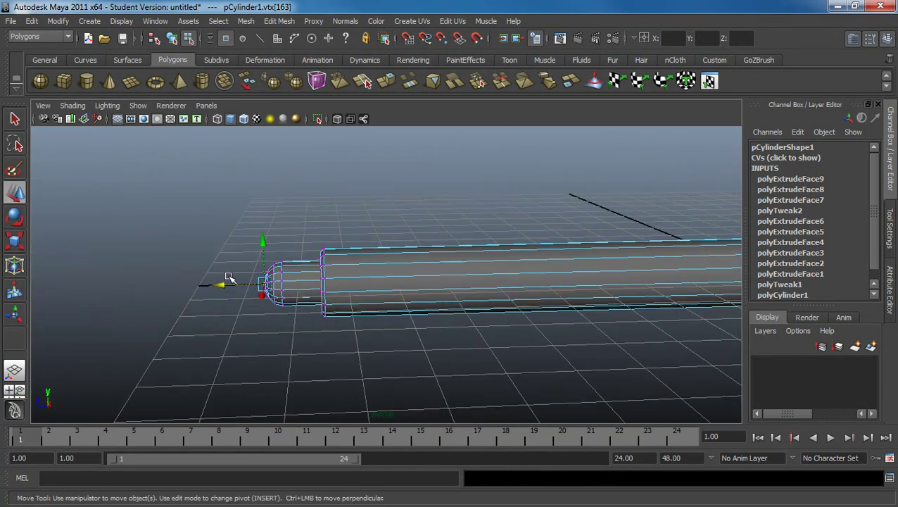
key("F8")
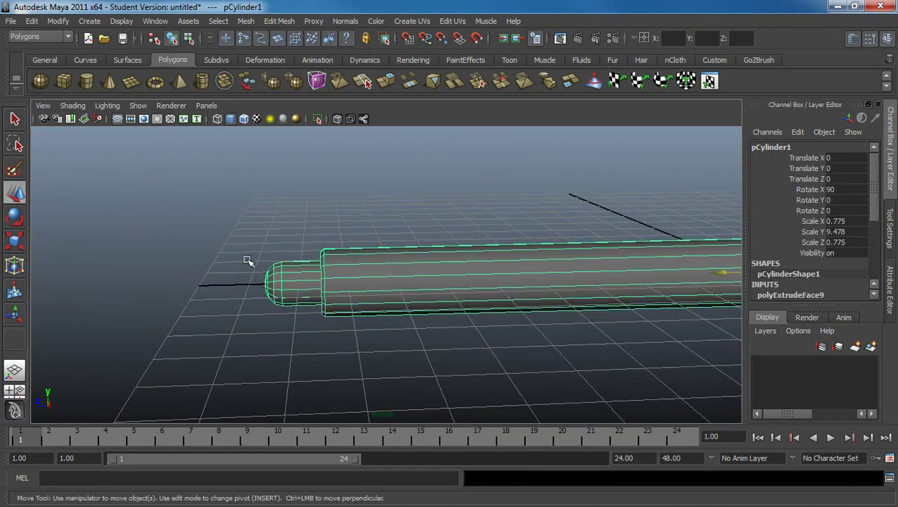
Step: Create a polygon sphere with 16 axis subdivisions and move it beyond the stub's tip to about Z 12.28
left_click(40, 81)
left_click_drag(300, 246, 301, 213, "alt")
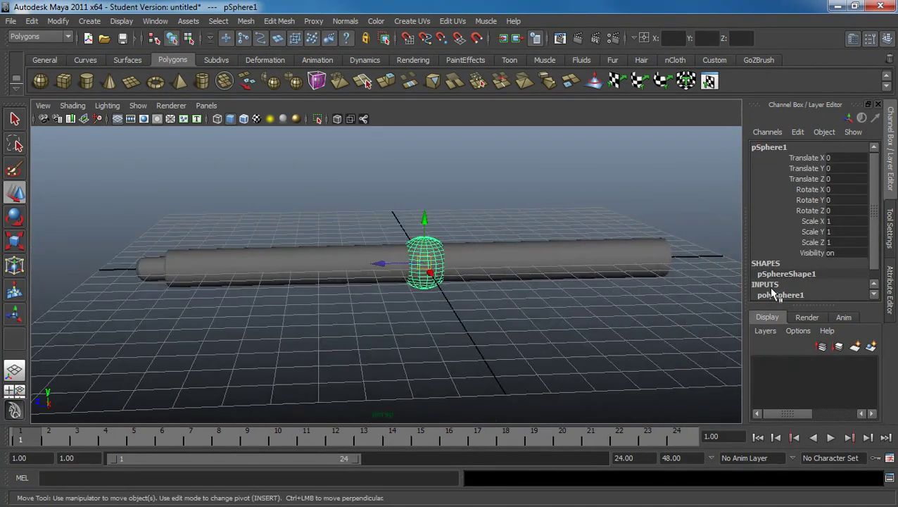
scroll(864, 257, "down", 2)
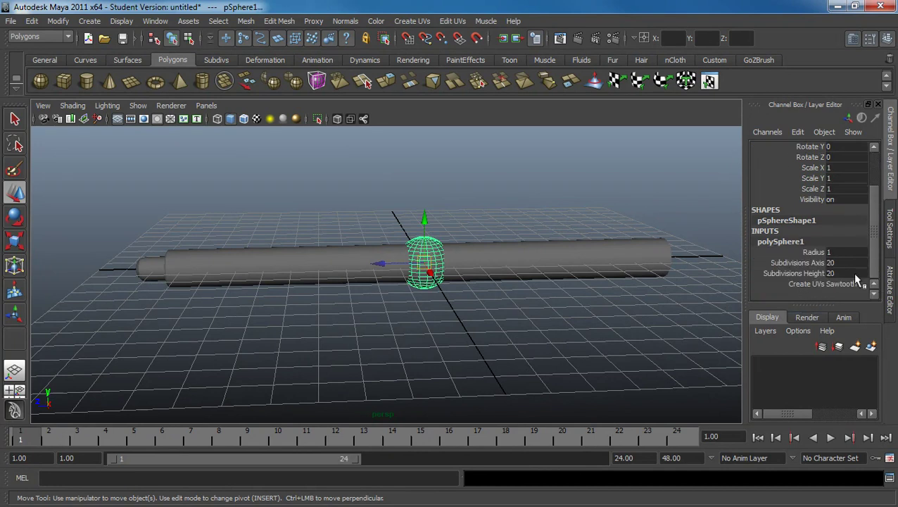
left_click(832, 263)
left_click_drag(381, 264, 48, 268)
middle_click_drag(110, 265, 217, 268, "alt")
Step: Set the sphere's X rotation to 90 and its height subdivisions to 16
key("e")
left_click_drag(190, 226, 706, 232)
left_click_drag(876, 224, 868, 173)
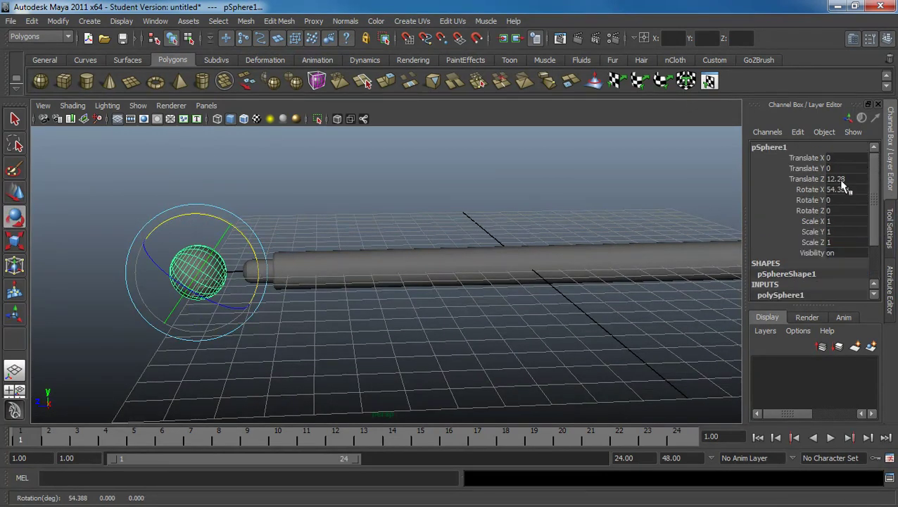
double_click(847, 192)
type("90")
key("Return")
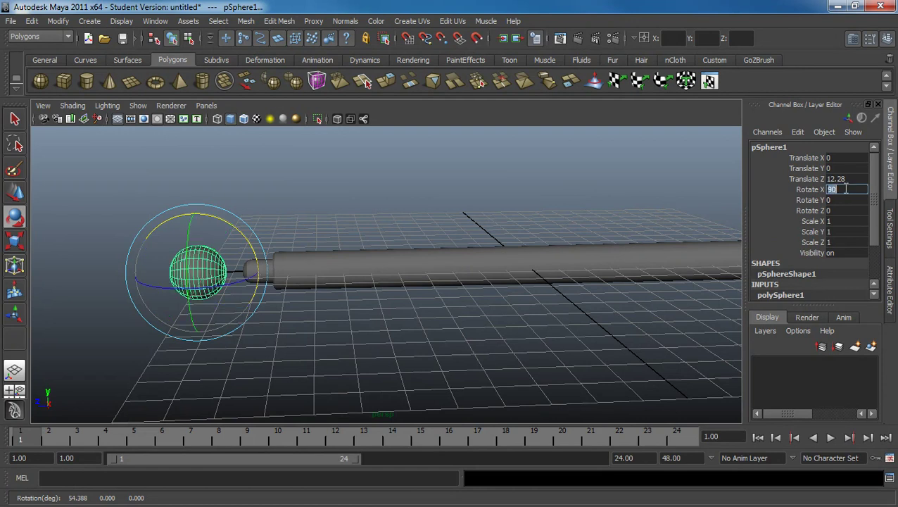
scroll(834, 278, "down", 3)
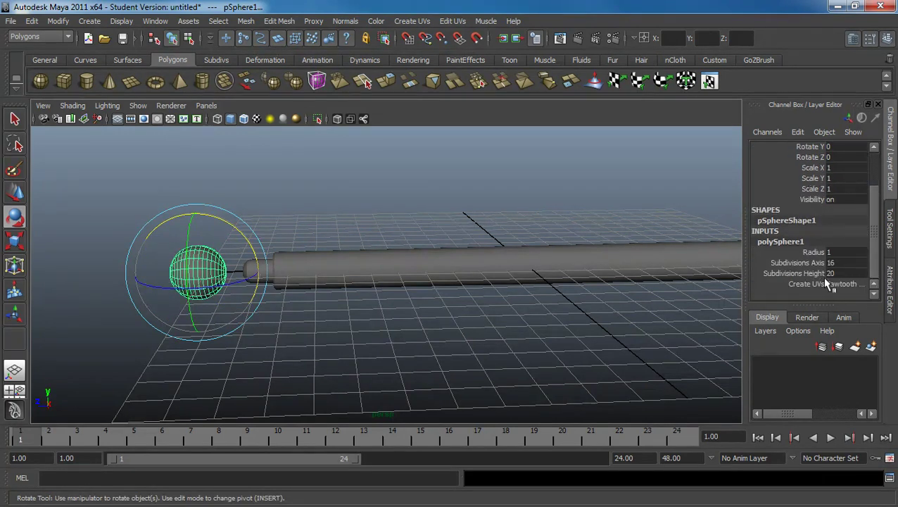
double_click(830, 273)
type("16")
key("Return")
Step: Shrink the sphere to a uniform scale of about 0.498 beside the stub's tip, and delete it
middle_click_drag(340, 308, 423, 315, "alt")
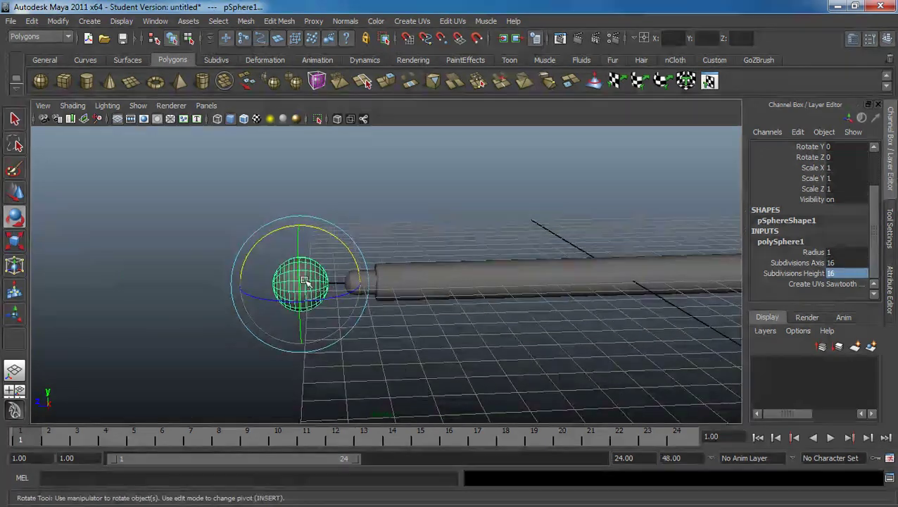
key("r")
left_click_drag(299, 299, 340, 267)
key("w")
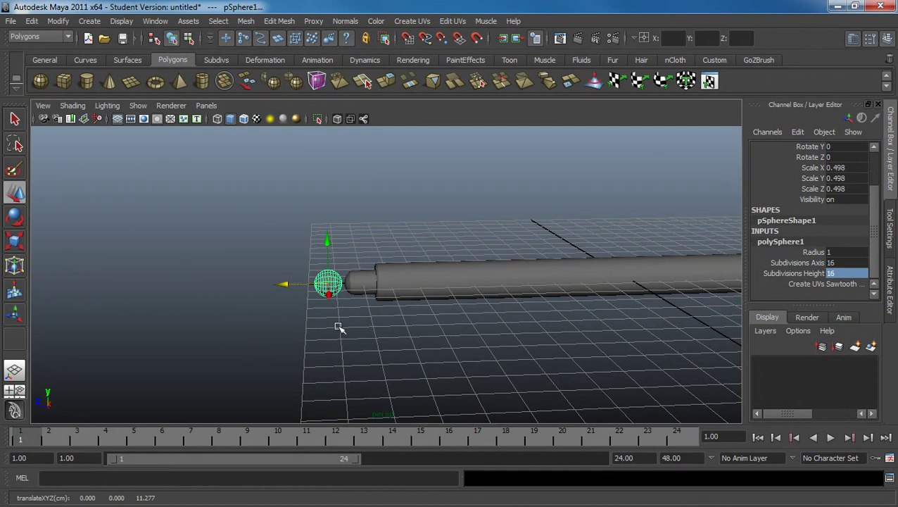
left_click_drag(353, 318, 358, 306, "alt")
right_click_drag(375, 317, 488, 335, "alt")
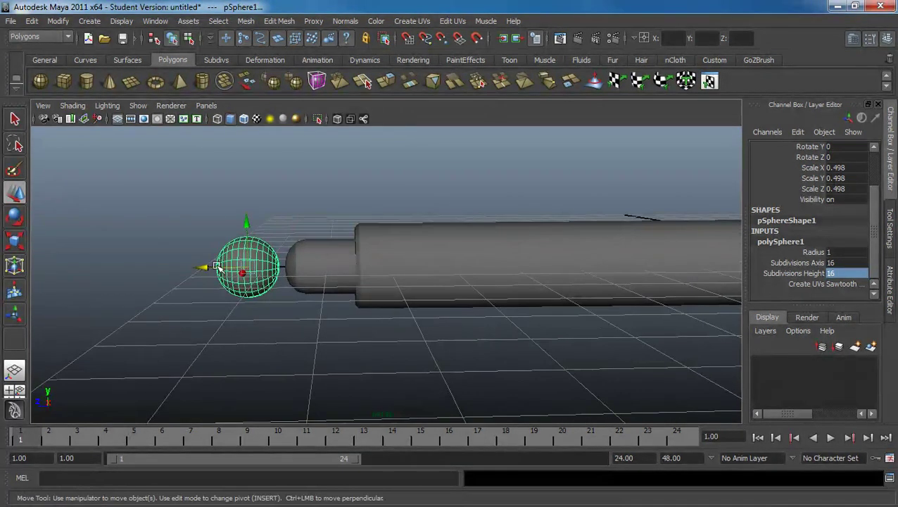
key("Delete")
Step: Select the tube and examine its wireframe around the rounded stub and the bevelled rim
left_click(306, 266)
middle_click_drag(301, 269, 327, 276, "alt")
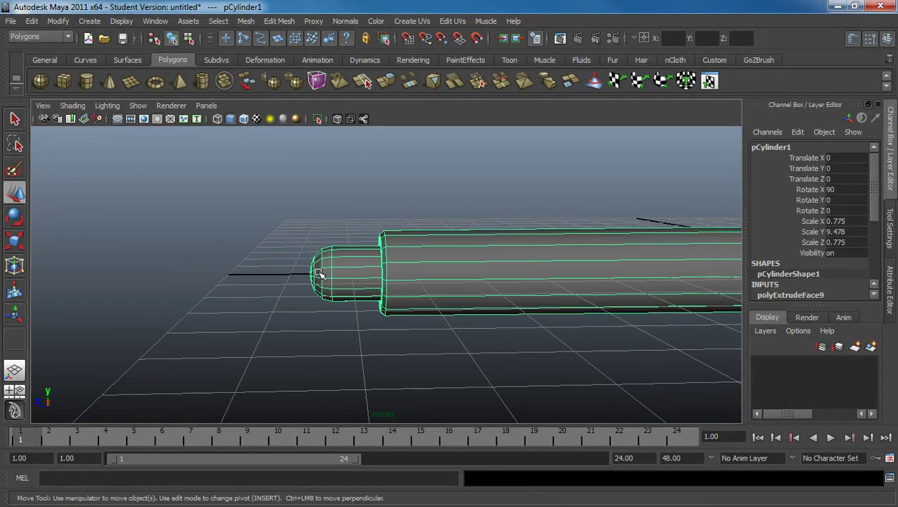
left_click_drag(449, 317, 492, 296, "alt")
right_click_drag(492, 296, 596, 314, "alt")
middle_click_drag(577, 299, 422, 294, "alt")
right_click_drag(422, 295, 463, 311, "alt")
left_click_drag(463, 310, 377, 281, "alt")
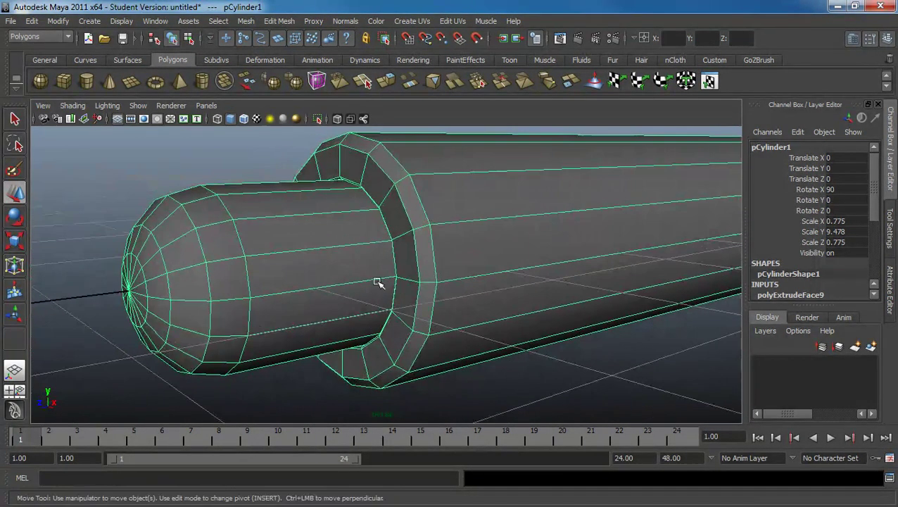
right_click_drag(376, 280, 409, 296, "alt")
left_click_drag(459, 302, 346, 264, "alt")
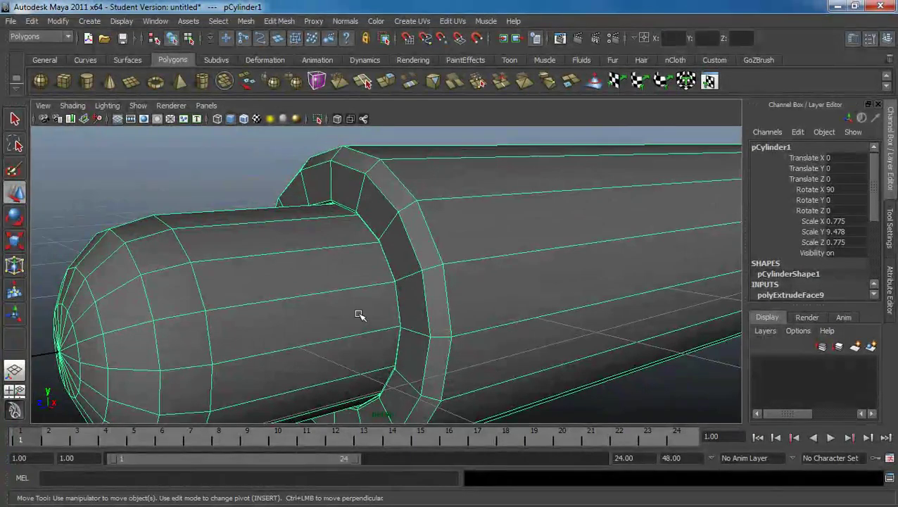
right_click_drag(457, 340, 302, 287, "alt")
Step: Preview the tube smoothed, examine the stub and rim, and restore the unsmoothed display
key("3")
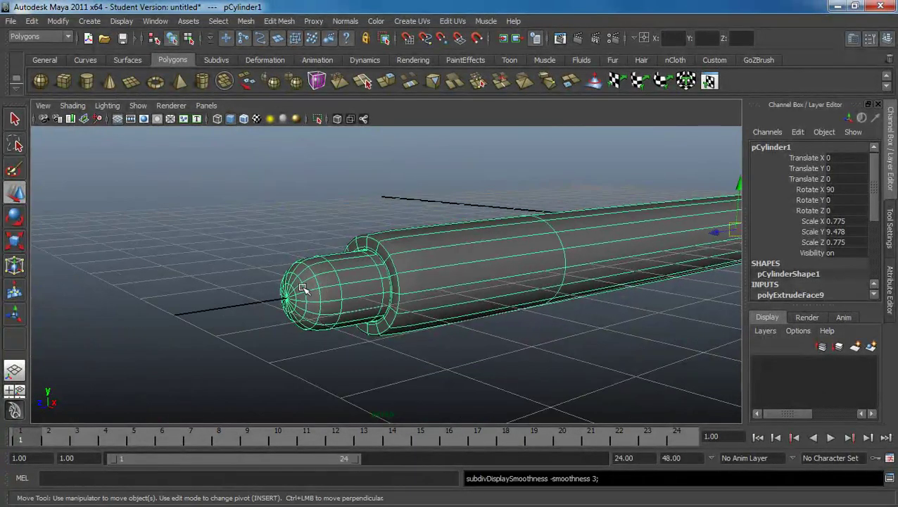
right_click_drag(283, 233, 357, 275, "alt")
left_click(358, 272)
left_click_drag(357, 272, 353, 275, "alt")
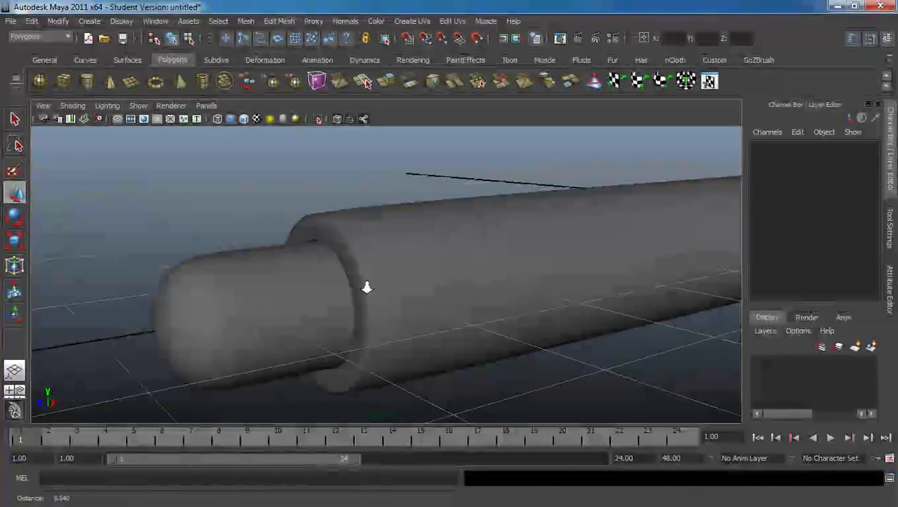
right_click_drag(353, 275, 350, 248, "alt")
left_click(350, 249)
key("1")
scroll(338, 275, "up", 2)
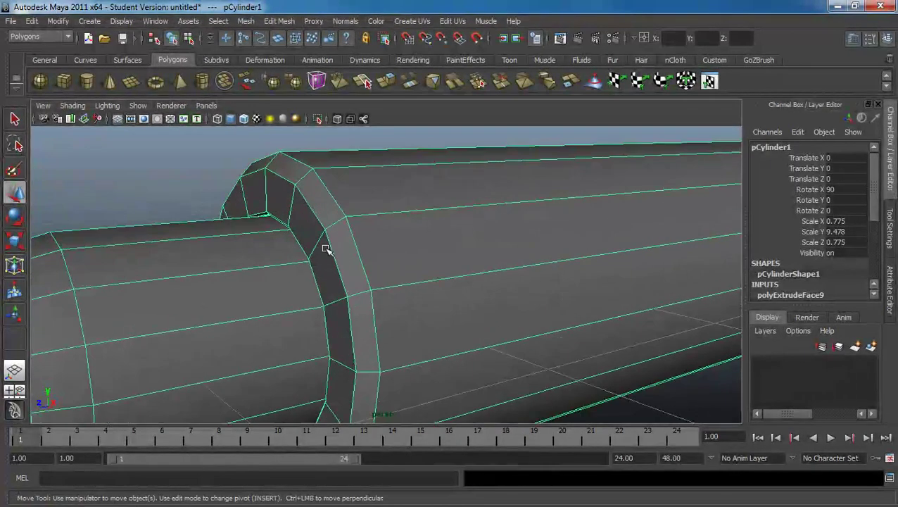
left_click(280, 21)
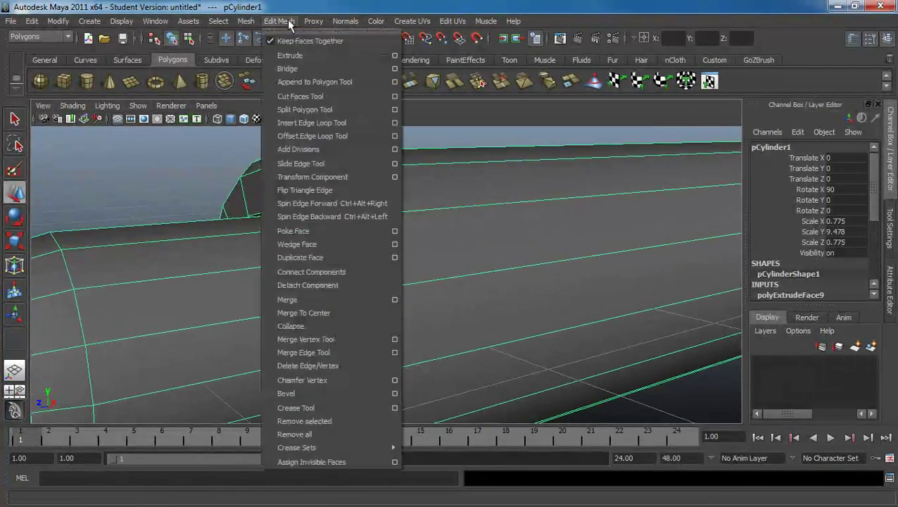
left_click(301, 163)
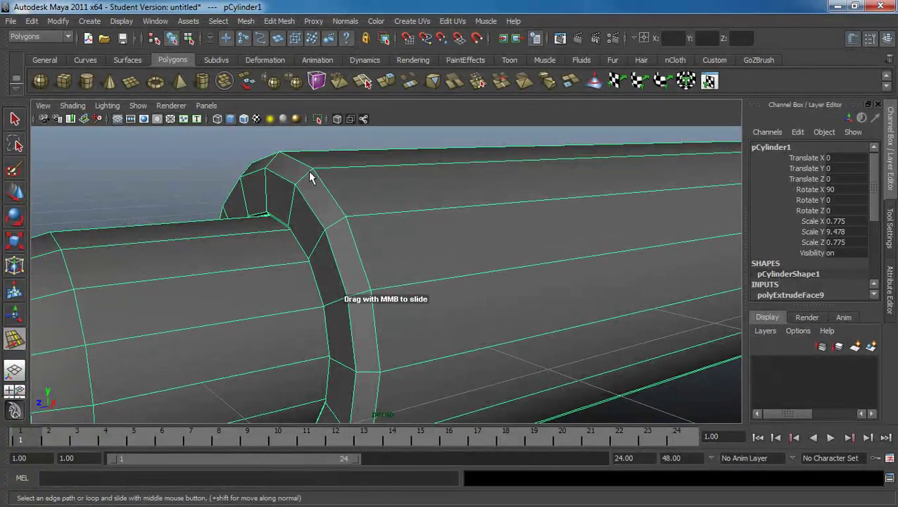
left_click_drag(309, 170, 281, 212, "alt")
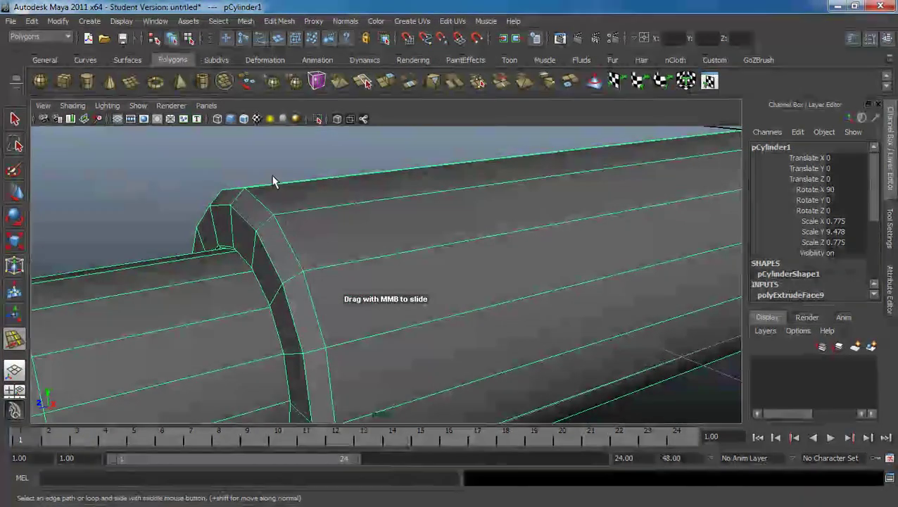
Step: Insert two edge loops around the rim's bevel, one close to its outer edge and one close to its inner edge
left_click(278, 21)
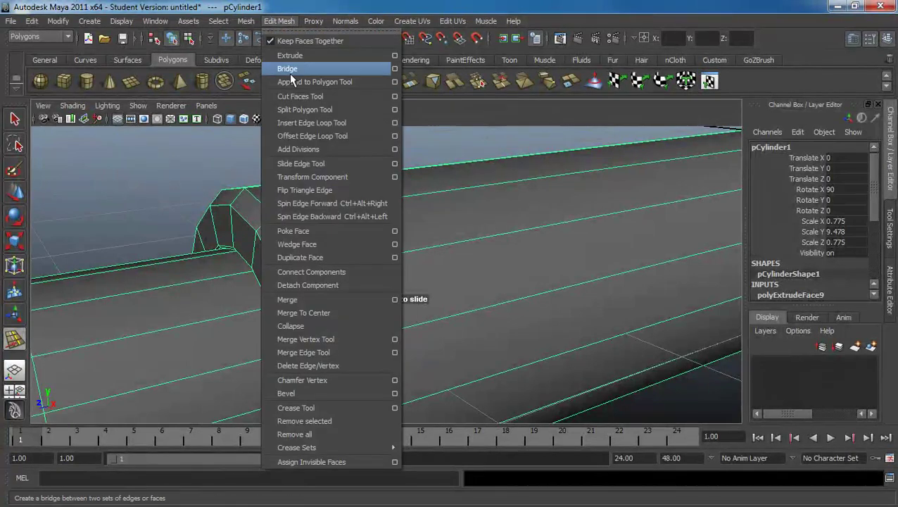
left_click(303, 123)
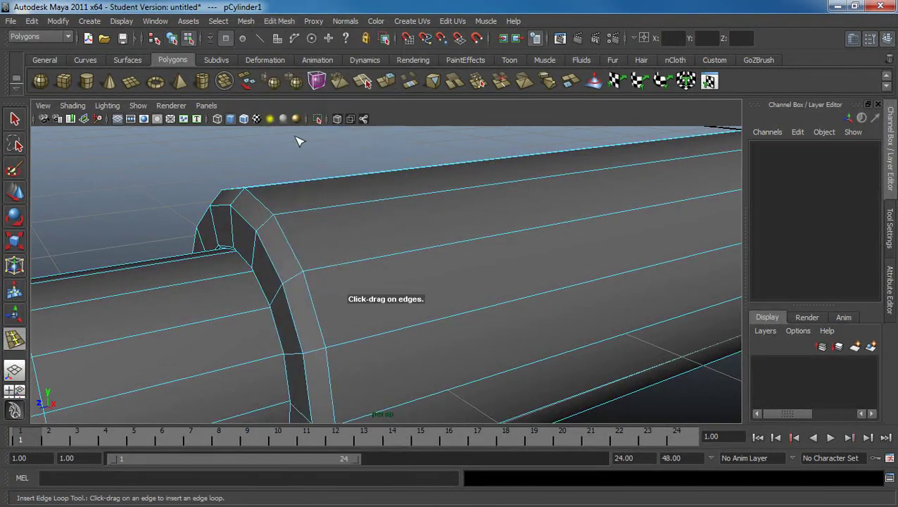
left_click(280, 221)
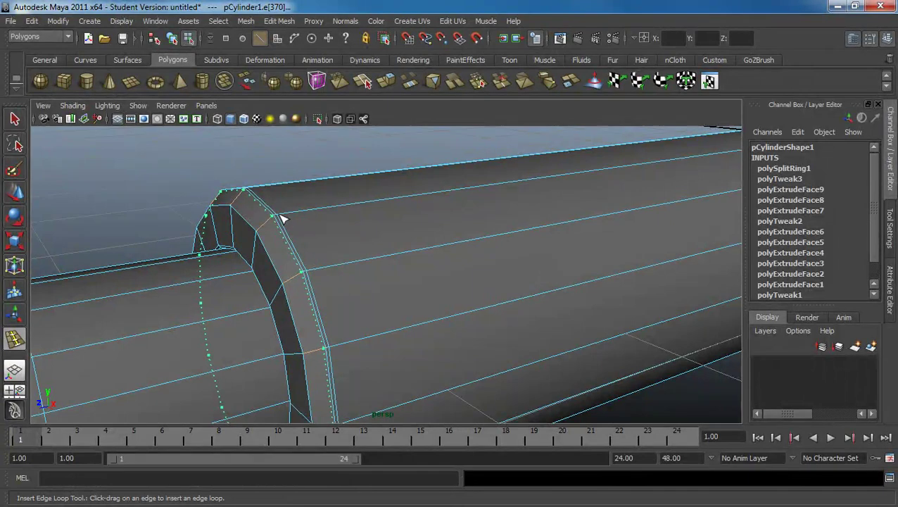
left_click(260, 226)
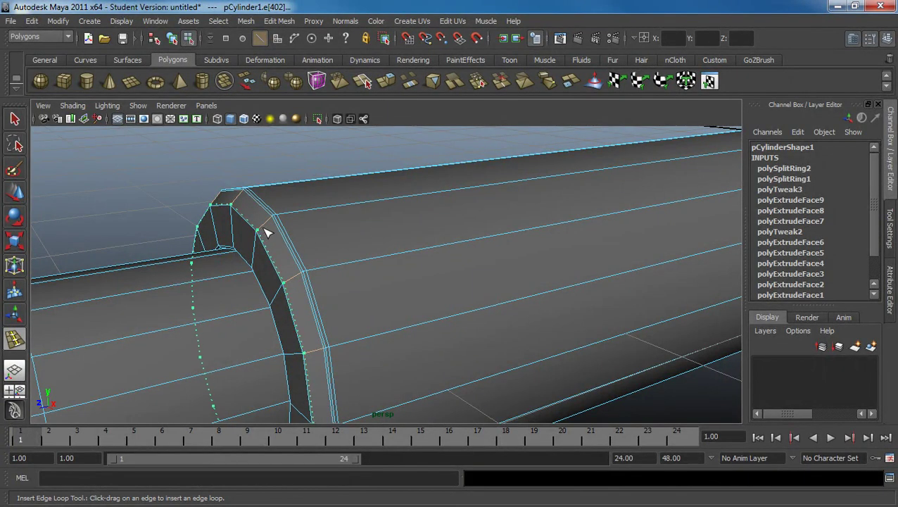
Step: Insert edge loops near the front edge of the rim's bevel and on its front face close to the outer and inner edges
left_click(264, 228)
left_click_drag(288, 226, 339, 207, "alt")
left_click_drag(340, 207, 375, 231, "alt")
left_click_drag(387, 162, 391, 166)
middle_click_drag(351, 144, 359, 164, "alt")
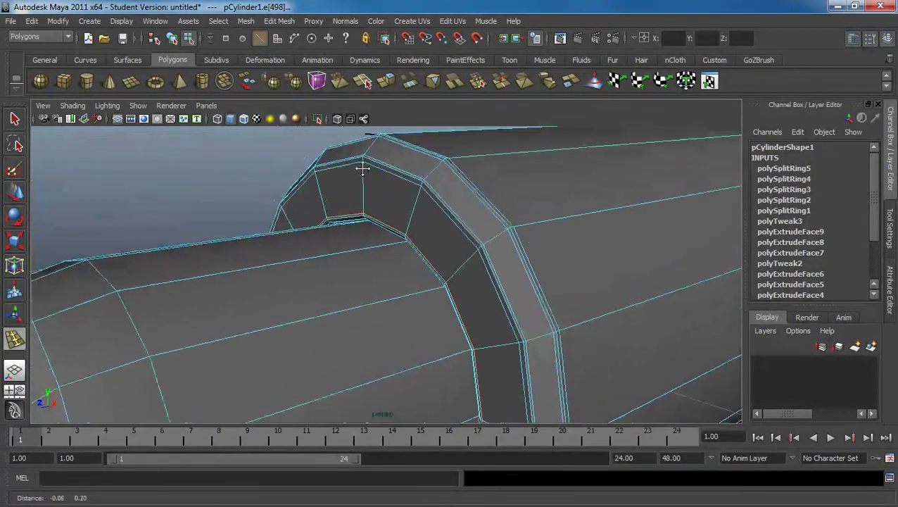
Step: Insert two edge loops on the narrow recessed wall where the rim's front face meets the stub
left_click_drag(360, 164, 388, 187, "alt")
right_click_drag(388, 187, 427, 230, "alt")
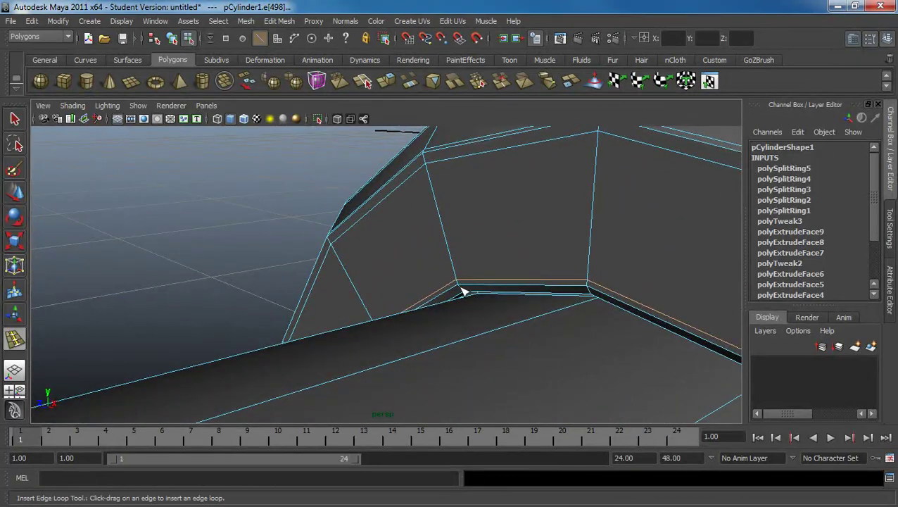
left_click_drag(463, 289, 463, 289)
left_click_drag(463, 288, 446, 261, "alt")
mouse_move(538, 275)
left_mouse_down("alt")
mouse_move(554, 260)
mouse_move(551, 268)
left_mouse_up("alt")
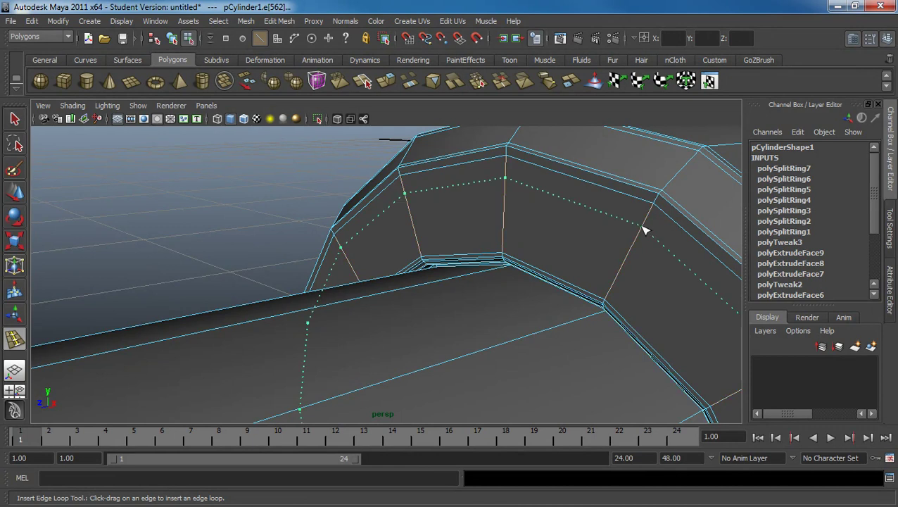
Step: Insert three closely spaced edge loops around the rim's front face and push the middle one inward to form a groove
left_click_drag(644, 230, 645, 233)
key("q")
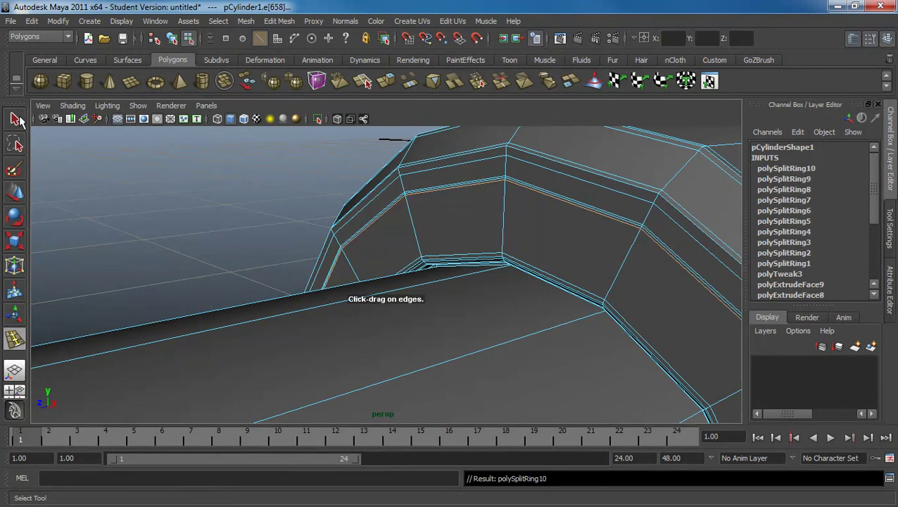
left_click(609, 216)
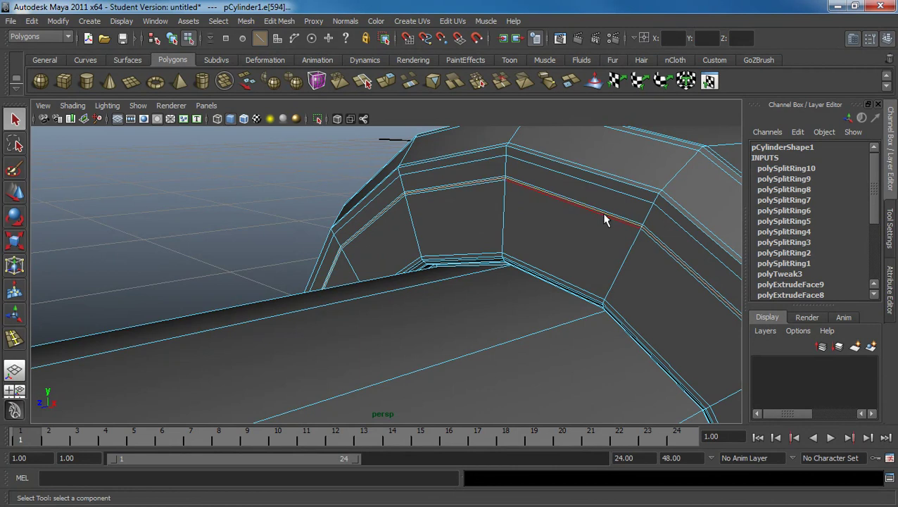
key("w")
scroll(574, 243, "up", 5)
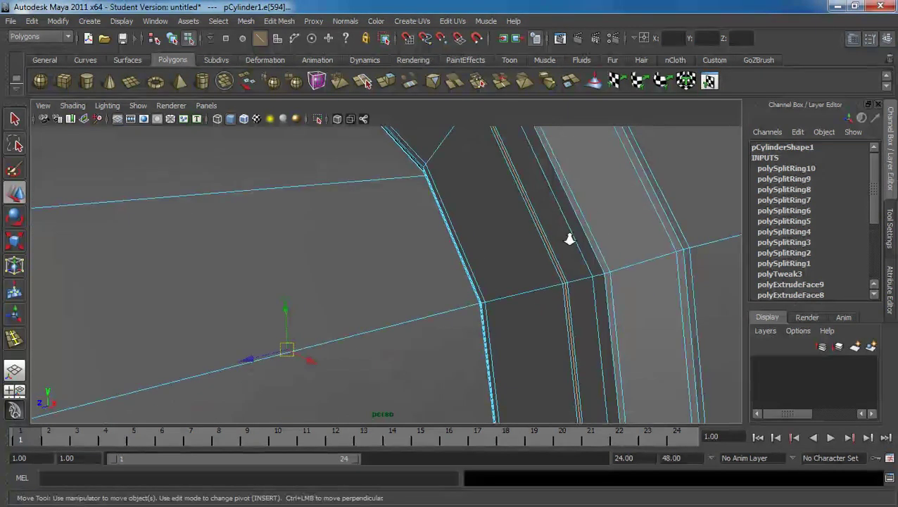
left_click_drag(277, 341, 476, 304)
Step: Insert supporting edge loops beside the groove's edge and along its inner and outer walls
key("y")
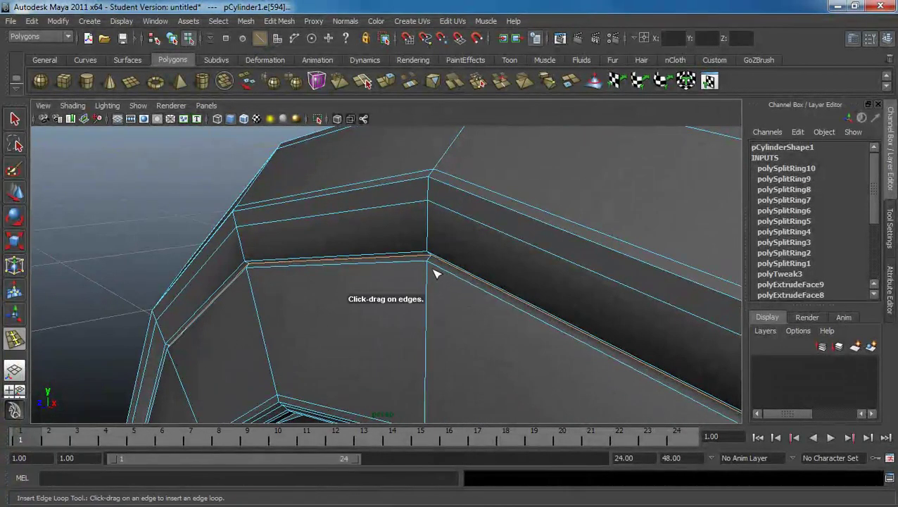
left_click_drag(431, 271, 430, 263)
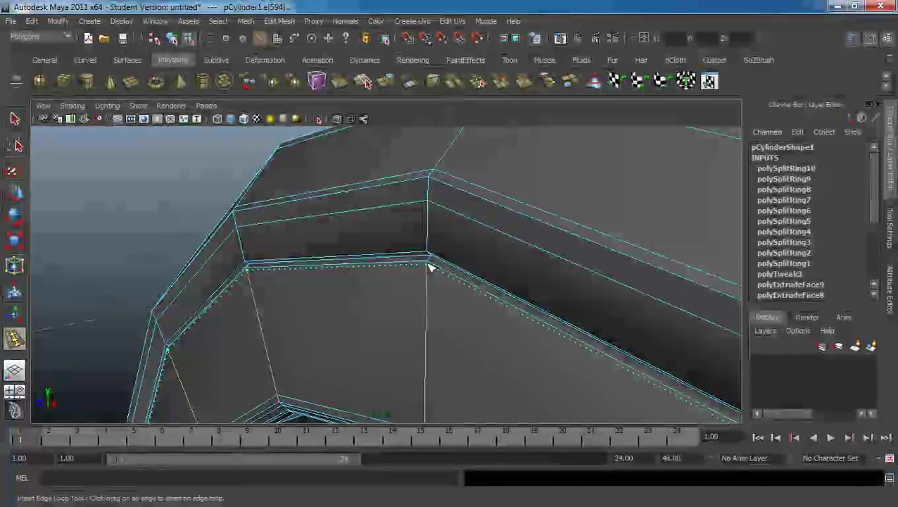
left_click(429, 258)
key("ctrl+z")
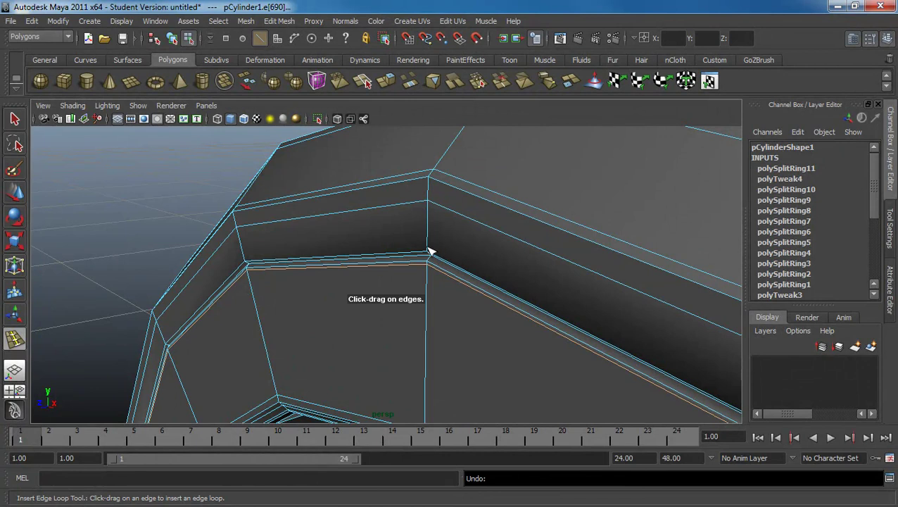
mouse_move(431, 250)
left_mouse_down()
mouse_move(456, 248)
mouse_move(439, 260)
left_mouse_up()
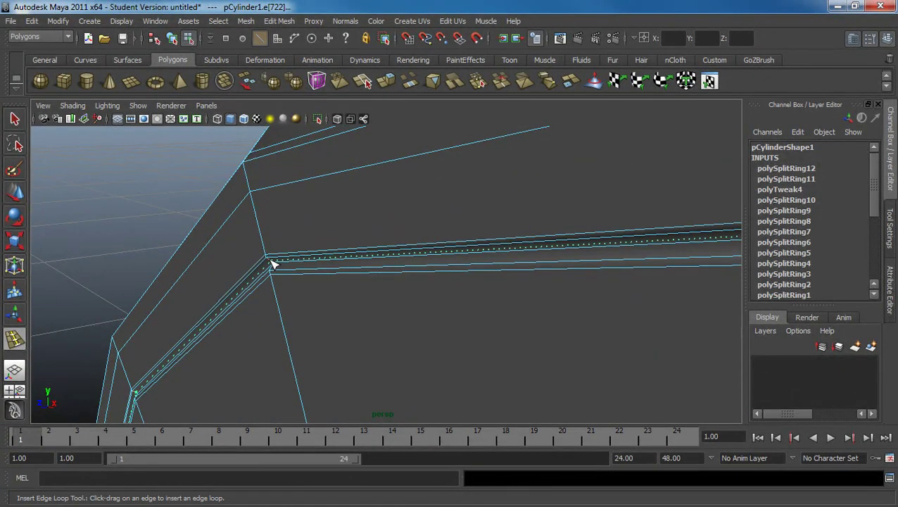
left_click_drag(268, 258, 333, 254)
middle_click_drag(447, 265, 442, 283, "alt")
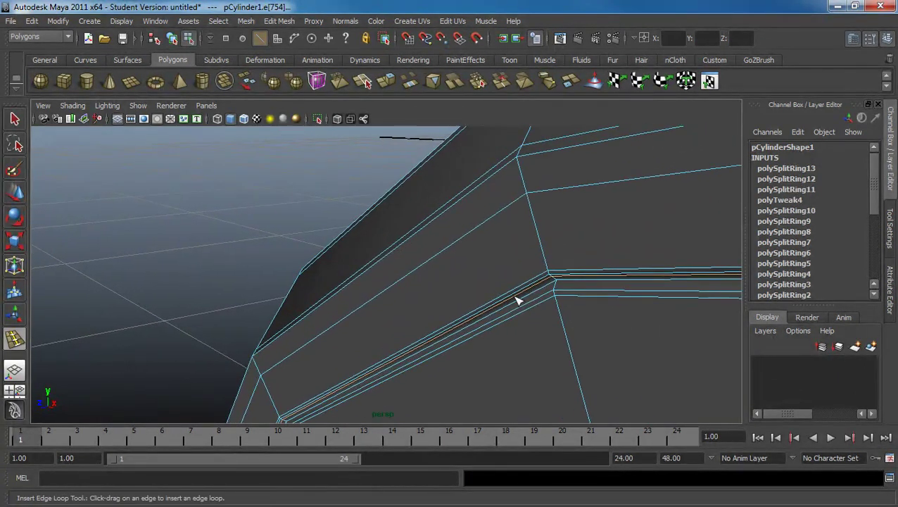
left_click(557, 289)
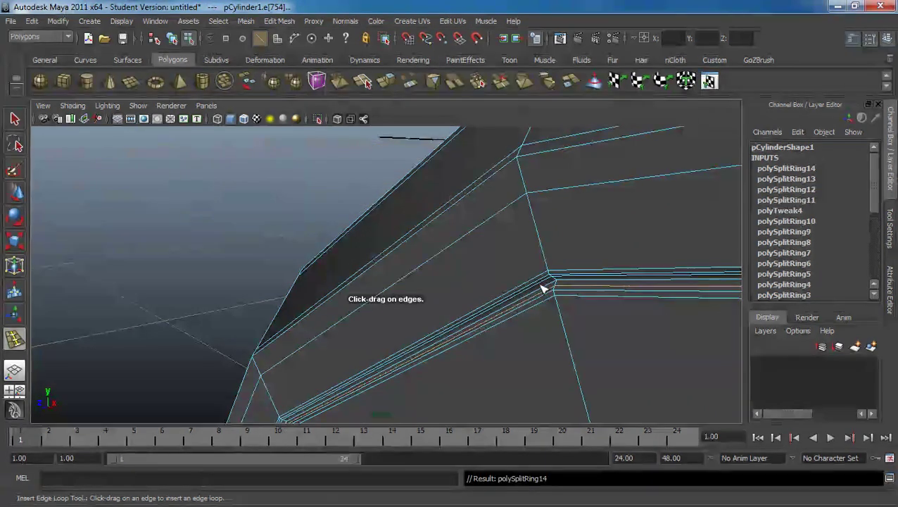
Step: Preview the tube smoothed, examine the grooved rim and the whole tube, and restore the unsmoothed display
left_click(22, 121)
key("F8")
key("3")
left_click(232, 213)
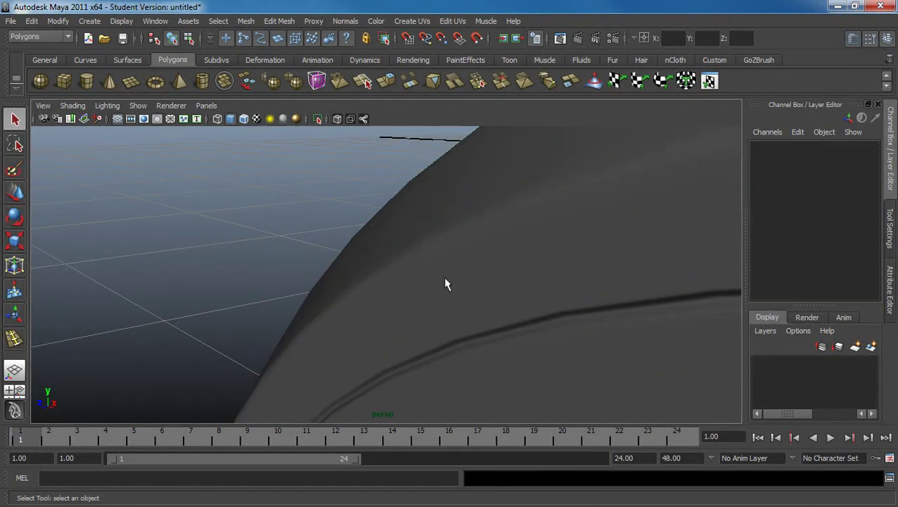
right_click_drag(402, 269, 287, 230, "alt")
left_click_drag(423, 255, 503, 241, "alt")
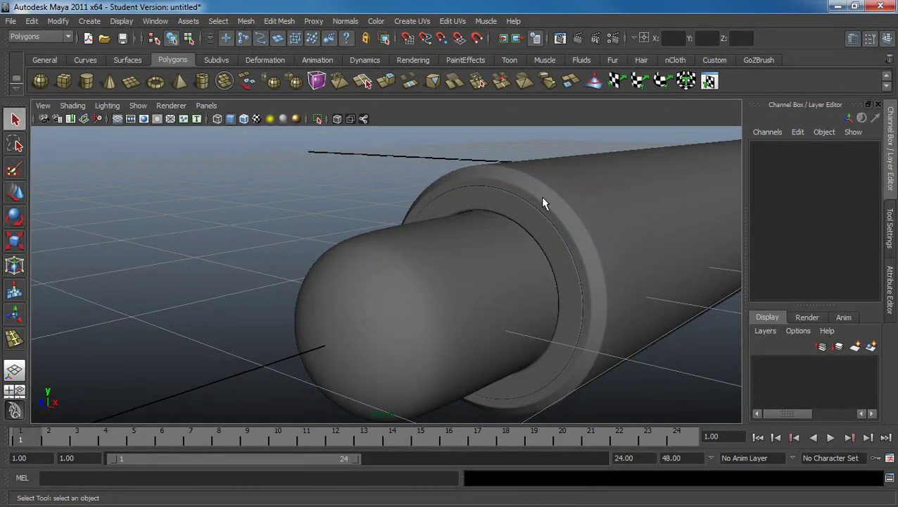
mouse_move(595, 310)
left_mouse_down("alt")
mouse_move(591, 295)
mouse_move(592, 302)
left_mouse_up("alt")
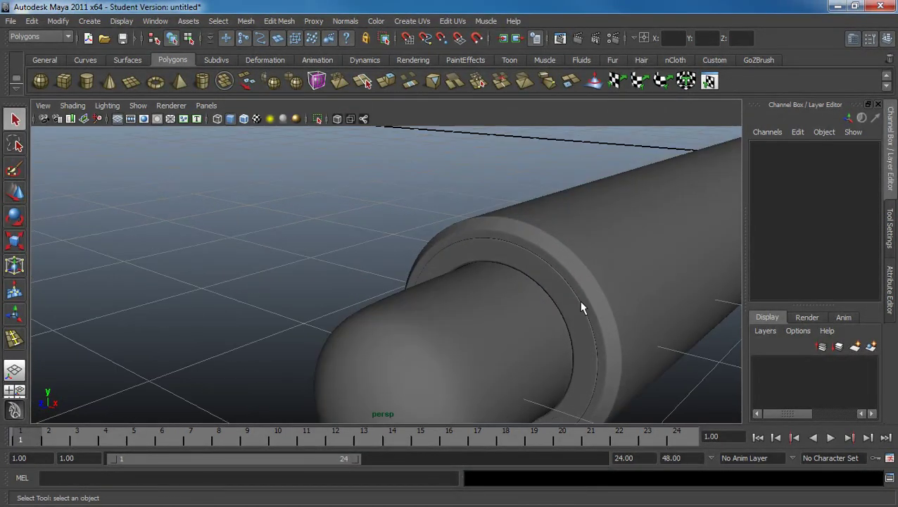
left_click_drag(485, 290, 447, 266, "alt")
right_click_drag(447, 267, 279, 250, "alt")
left_click_drag(279, 251, 344, 264, "alt")
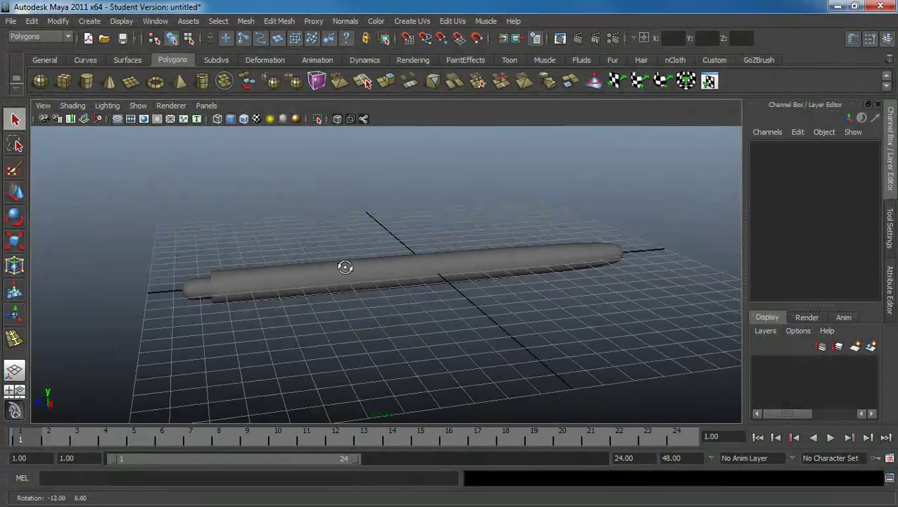
left_click(327, 288)
key("1")
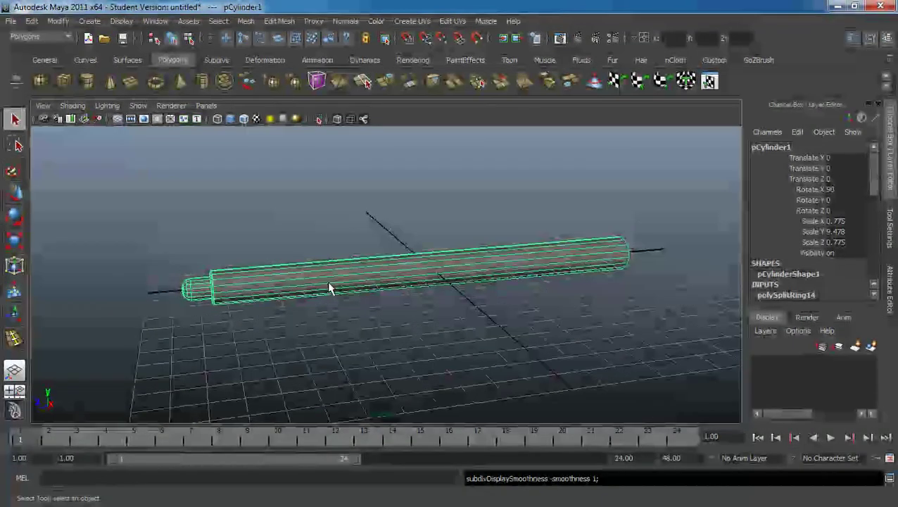
Step: Select the vertices at the tube's plain end and move them slightly inward along Z to -9.203
left_click_drag(497, 221, 399, 258, "alt")
key("F9")
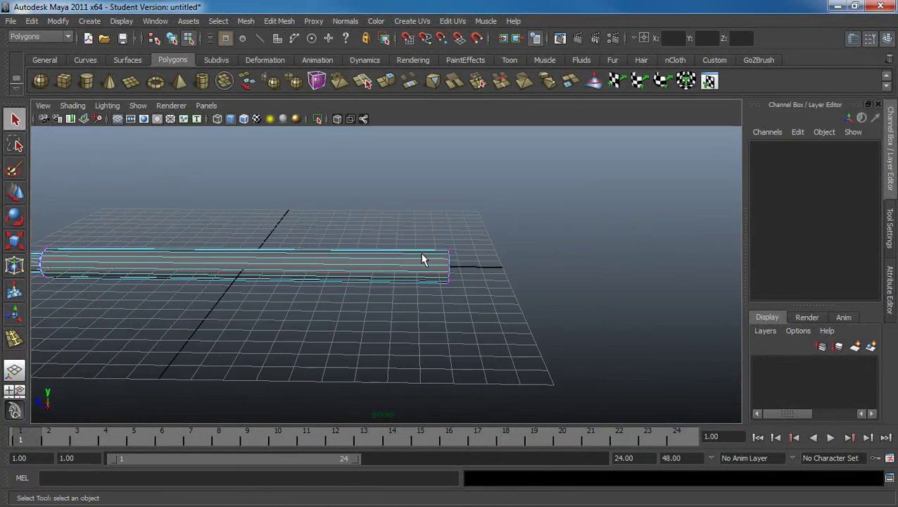
left_click_drag(420, 315, 420, 313)
key("w")
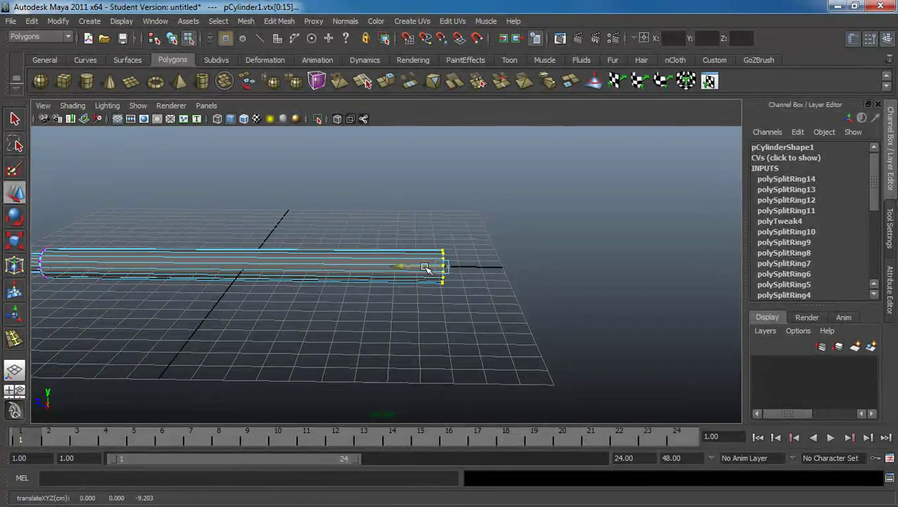
Step: Select the faces of the tube's plain end, extrude them outward and scale them up into a flared section
key("F11")
left_click_drag(468, 242, 491, 297)
right_click_drag(491, 298, 490, 287, "alt")
left_click_drag(489, 287, 564, 308, "alt")
right_click_drag(418, 167, 425, 194, "shift")
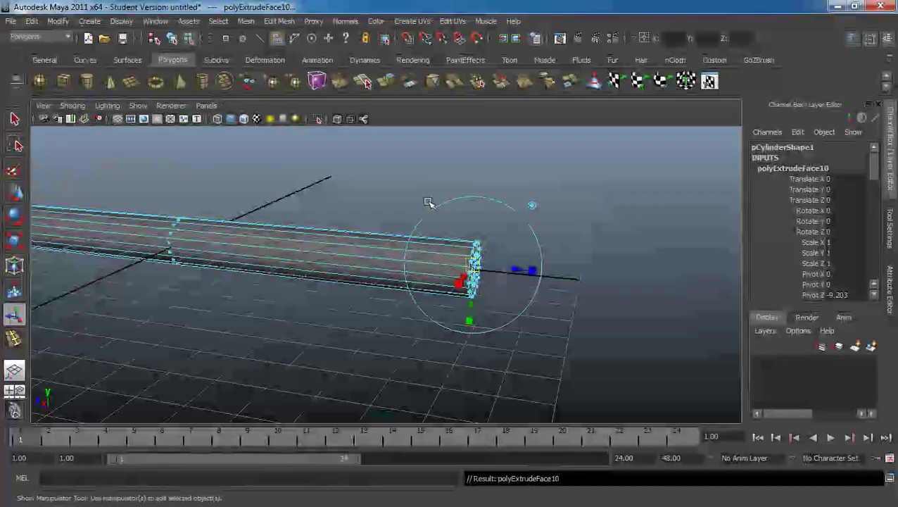
left_click_drag(521, 270, 554, 277)
left_click(497, 324)
Step: Extrude the flared end's cap faces with a Z translation of -1.571 and a uniform scale of 0.55 to form a taper
key("ctrl+e")
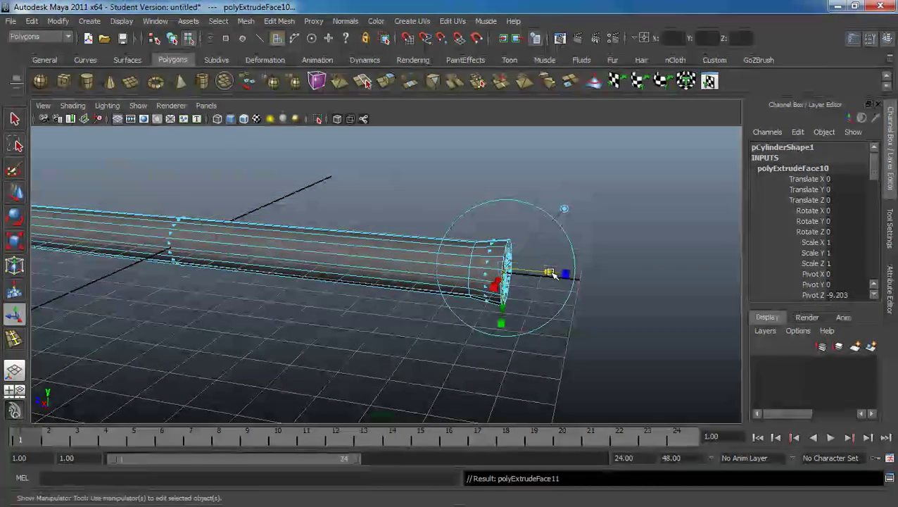
left_click_drag(506, 273, 533, 263)
right_click_drag(533, 263, 656, 301, "alt")
middle_click_drag(656, 300, 485, 290, "alt")
right_click_drag(485, 289, 590, 307, "alt")
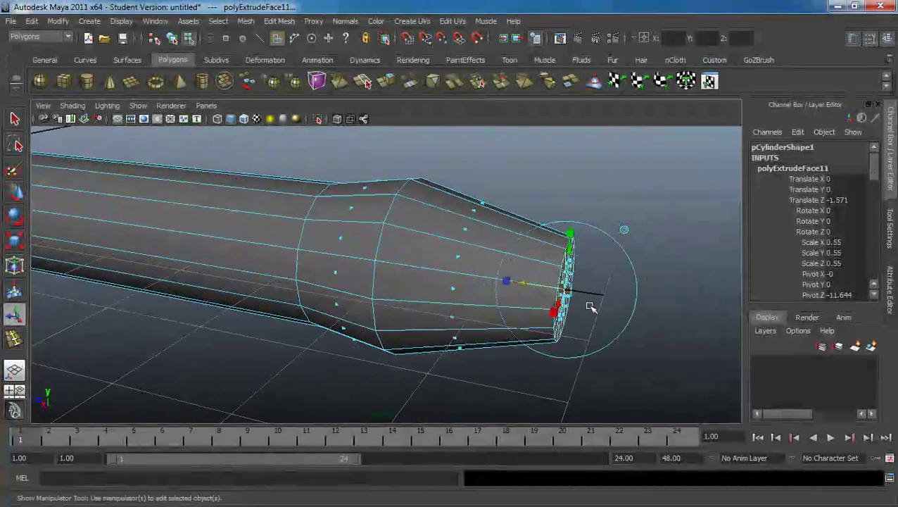
Step: Inset the tapered end's cap faces with an extrusion scaled to 0.917, and extrude them slightly outward as a narrow step
key("ctrl+e")
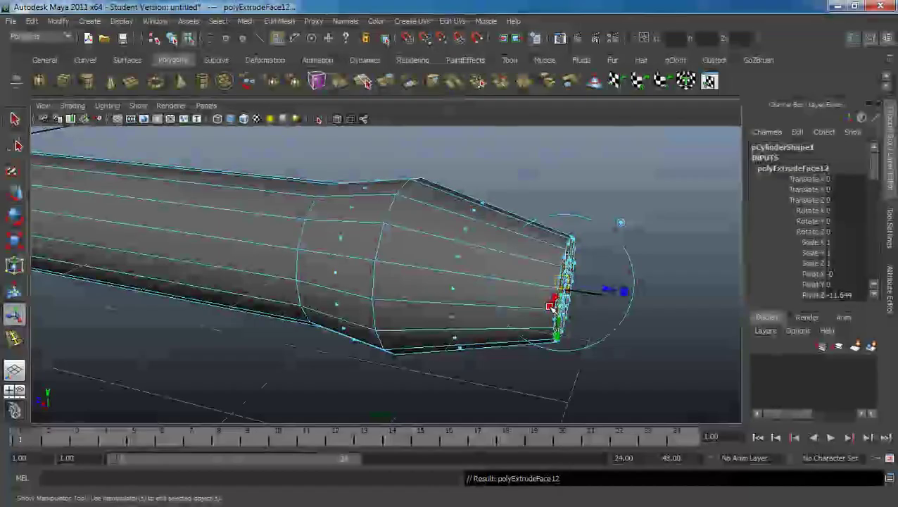
left_click(622, 223)
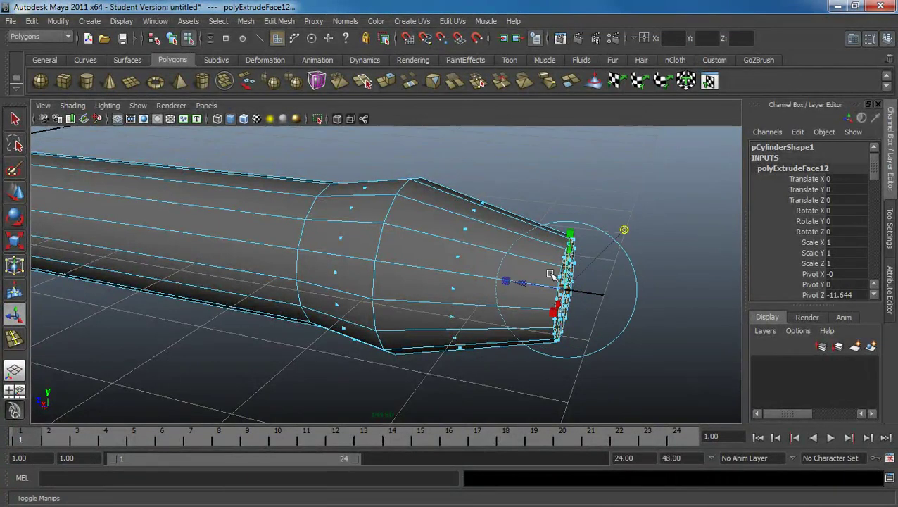
left_click(573, 234)
left_click_drag(592, 290, 538, 303, "alt")
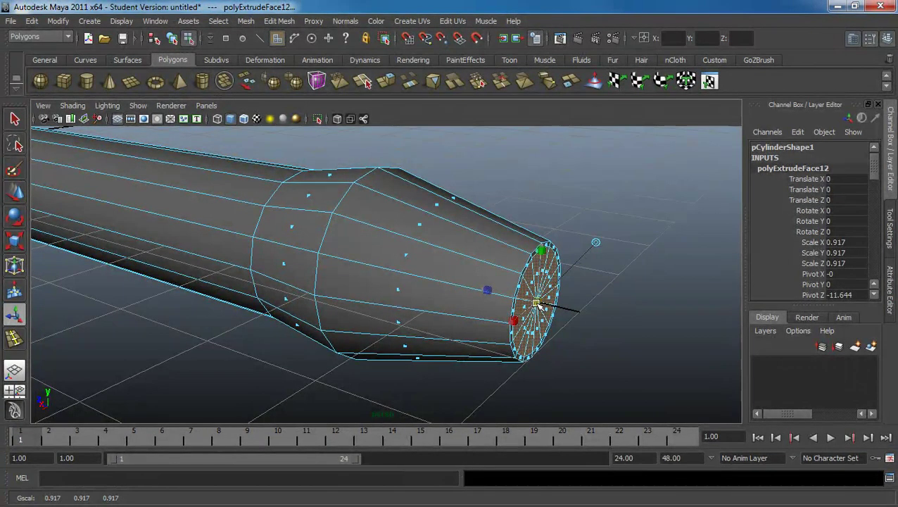
key("ctrl+e")
left_click_drag(575, 304, 580, 309)
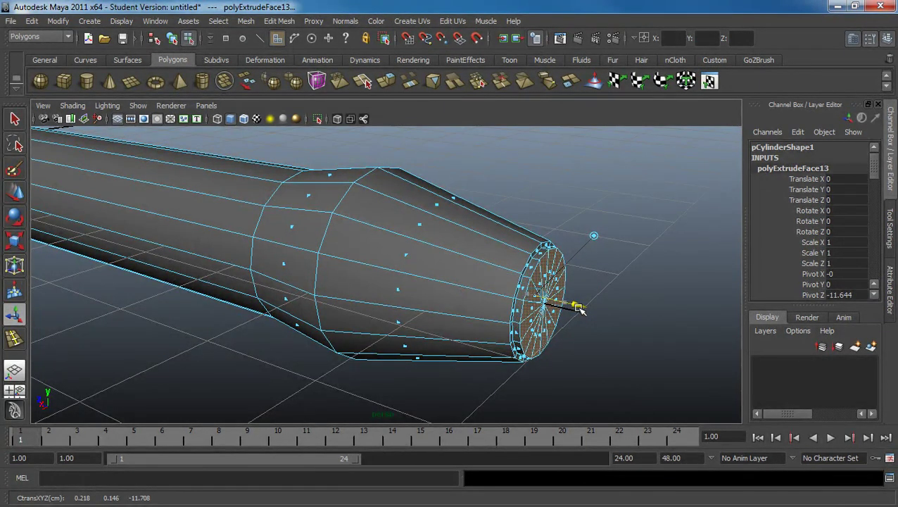
Step: Extrude the cap faces beyond the narrow step, moving them outward and scaling them down into a second tapered section
key("ctrl+e")
left_click(595, 235)
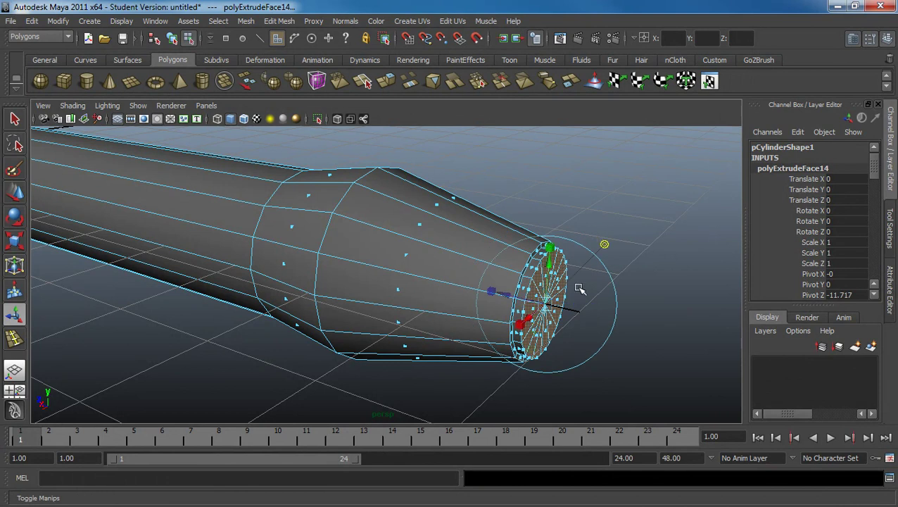
left_click_drag(522, 295, 566, 321)
left_click_drag(618, 264, 618, 261)
left_click_drag(611, 319, 642, 303)
left_click_drag(625, 255, 558, 275)
Step: Extrude the tip's cap faces with a Z translation of -0.027 and a uniform scale of 0.673
key("ctrl+e")
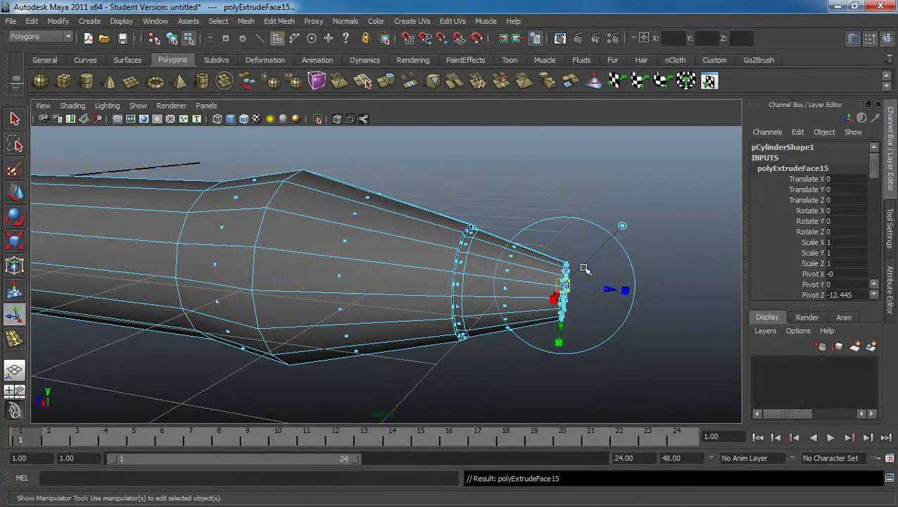
left_click(621, 228)
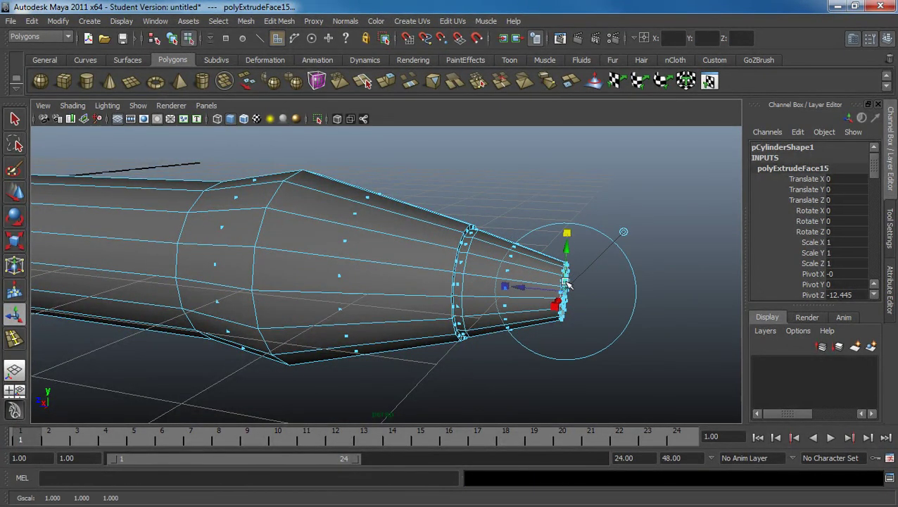
left_click_drag(567, 291, 551, 296)
right_click_drag(551, 296, 581, 324, "alt")
mouse_move(554, 323)
left_mouse_down()
mouse_move(511, 317)
mouse_move(556, 325)
left_mouse_up()
key("w")
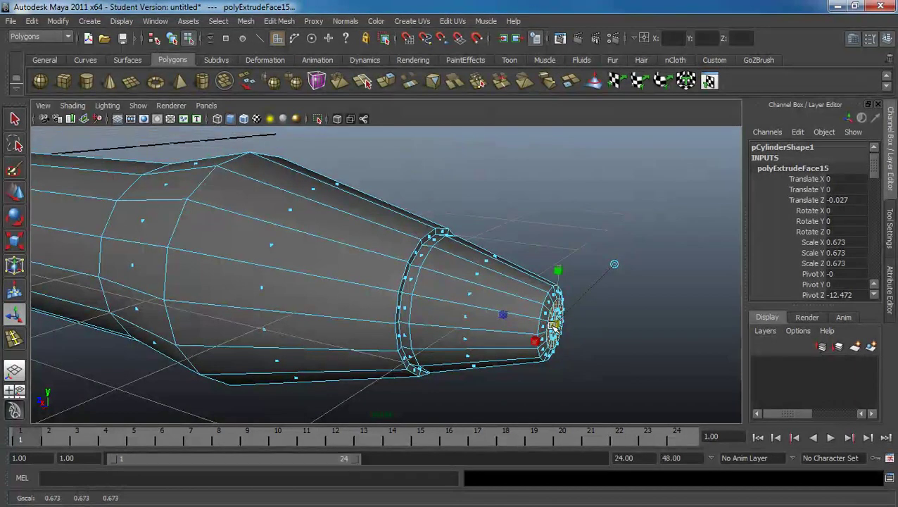
Step: Extrude the inset faces at the tip again, using the world-axis manipulator
key("ctrl+e")
left_click(612, 261)
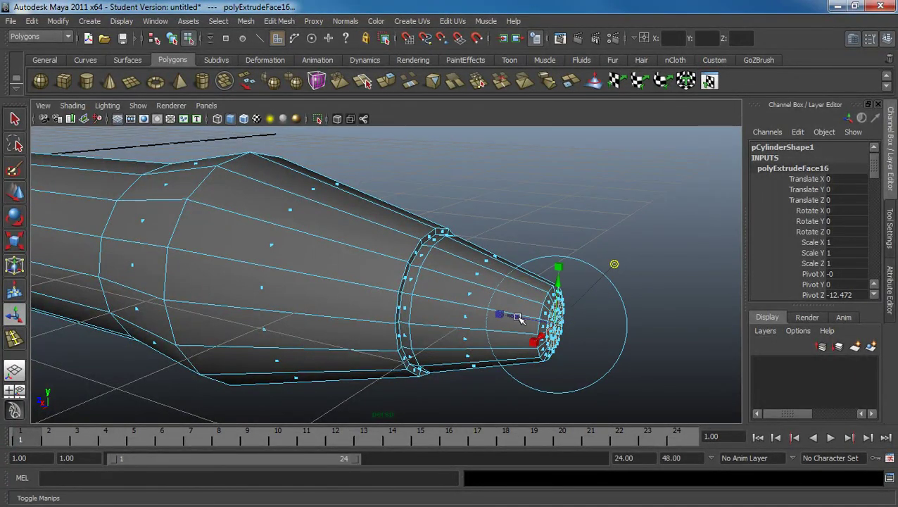